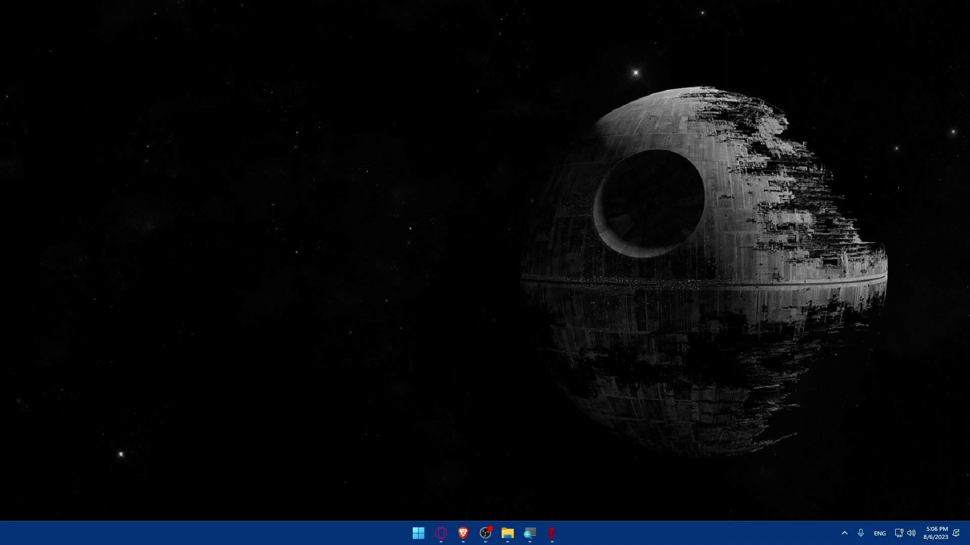
Open the Brave browser and go to wix.com
click(463, 533)
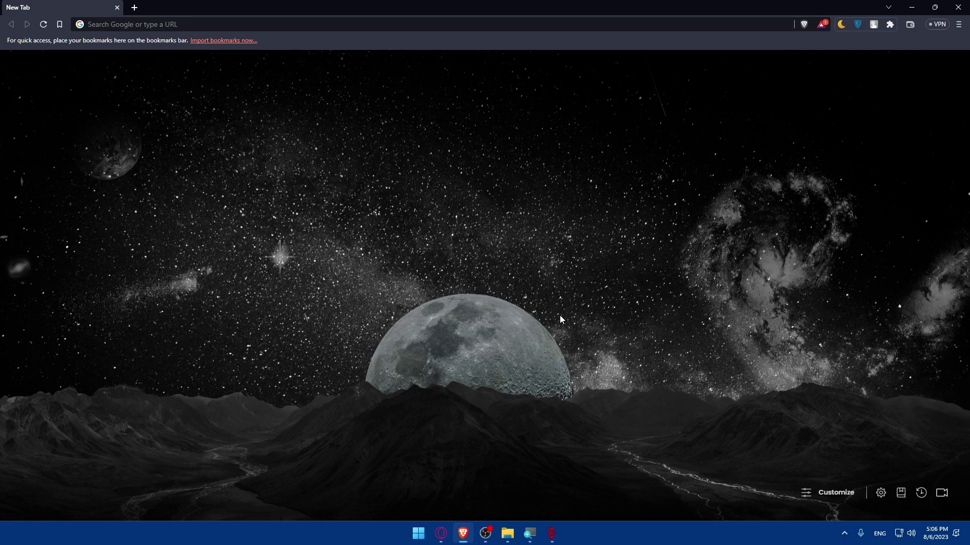
click(253, 23)
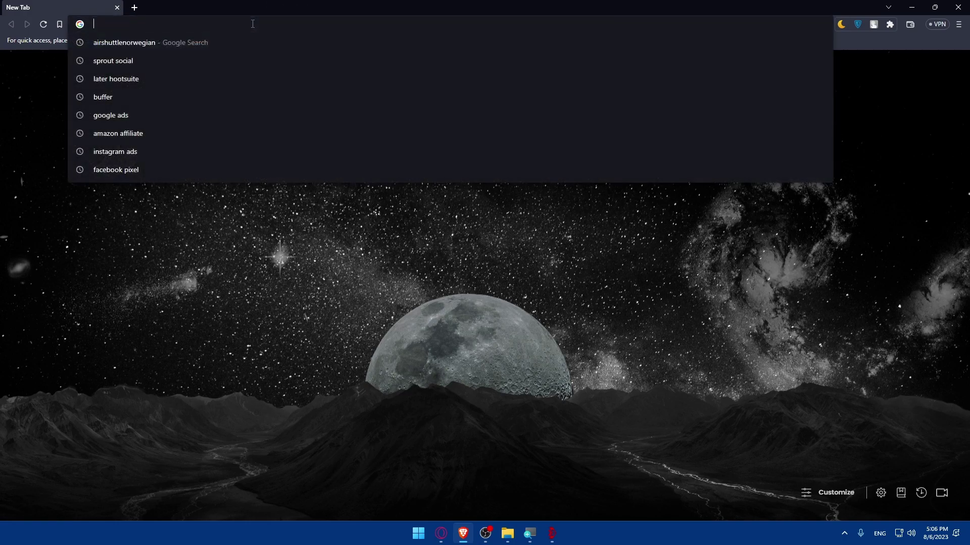
text(wix.com)
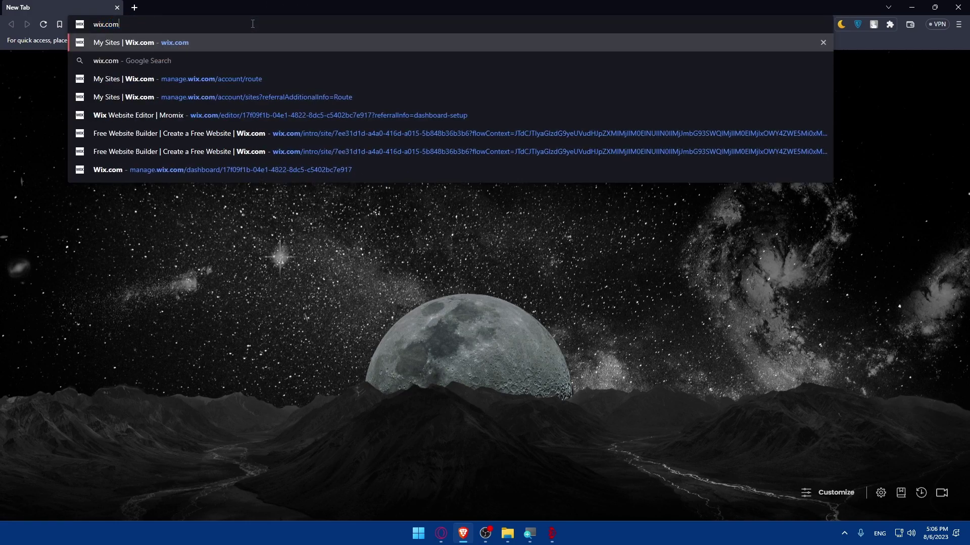
key(Return)
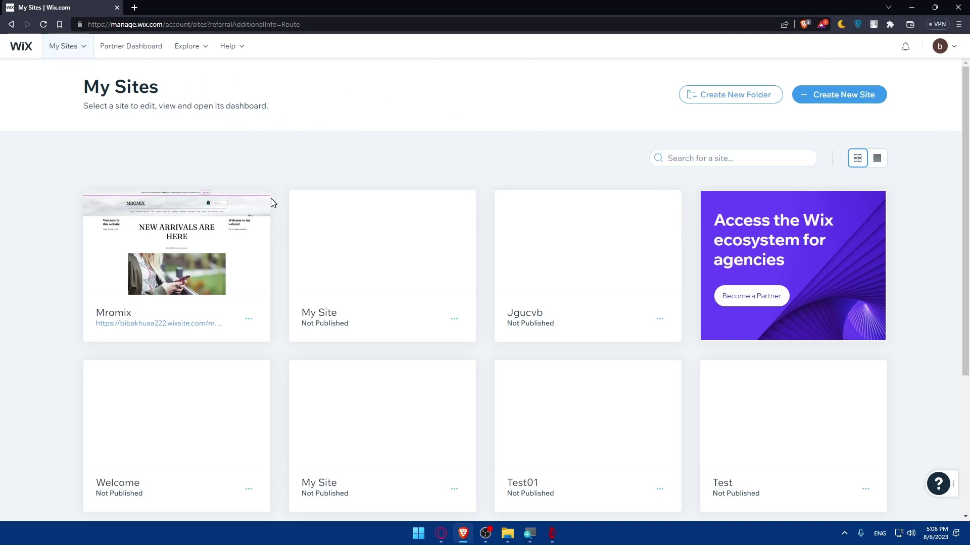
Open the Mromix site from My Sites for editing in the website editor
mouse_move(276, 190)
scroll(385, 230, down, 4)
scroll(545, 256, up, 4)
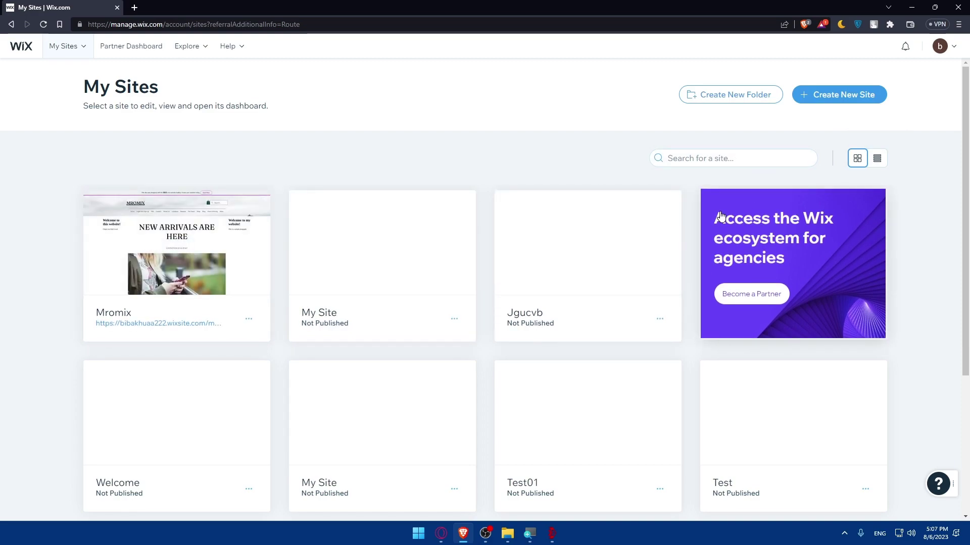
mouse_move(238, 256)
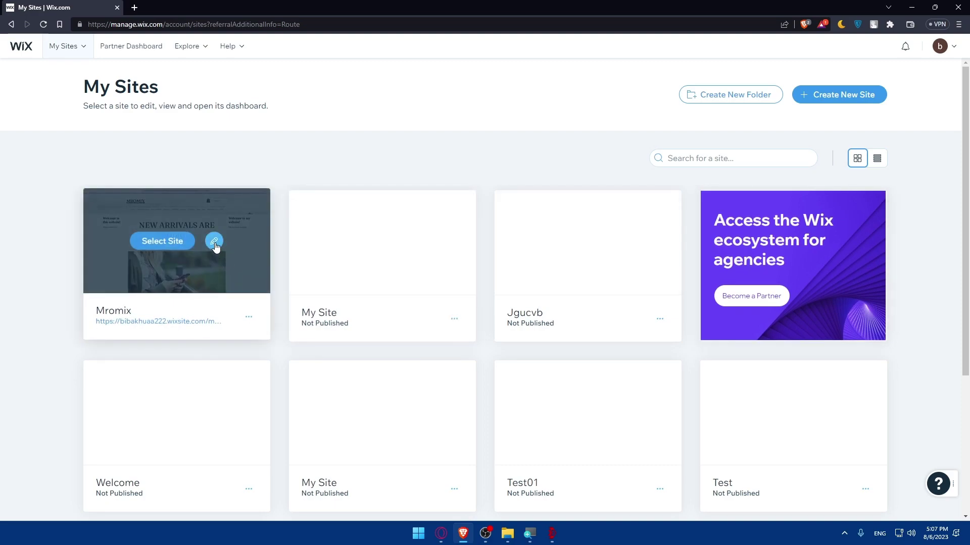
click(248, 320)
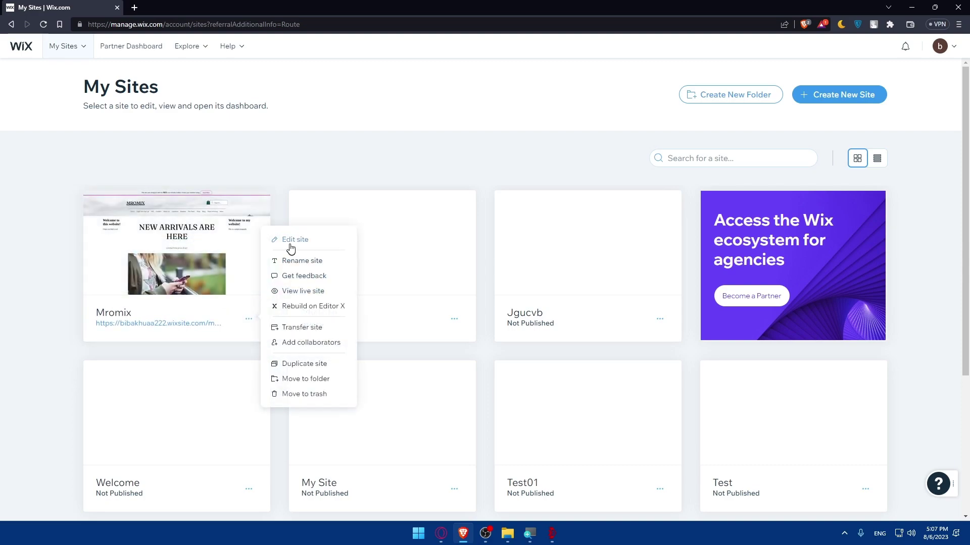
click(290, 242)
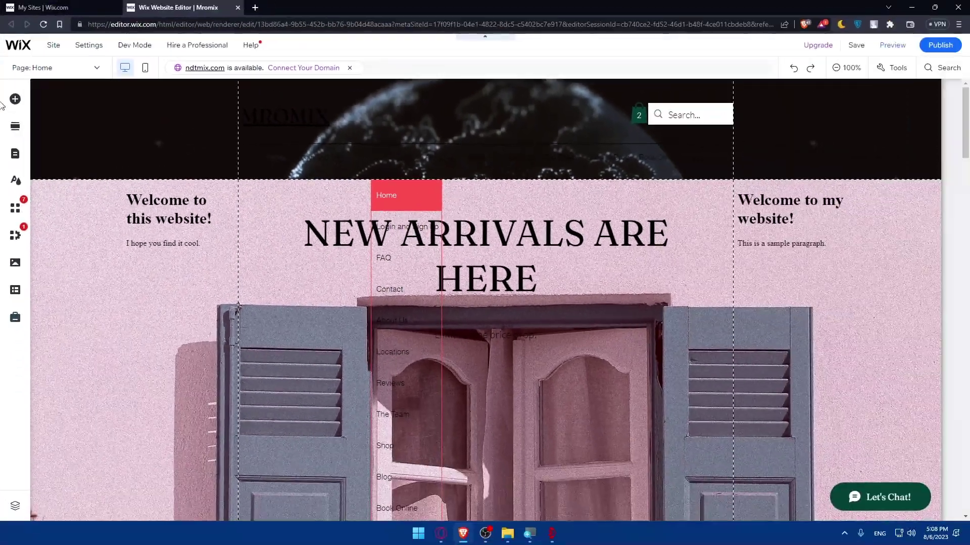
Look through the addable element categories one after another, from Text and Image down to Interactive and List
click(15, 100)
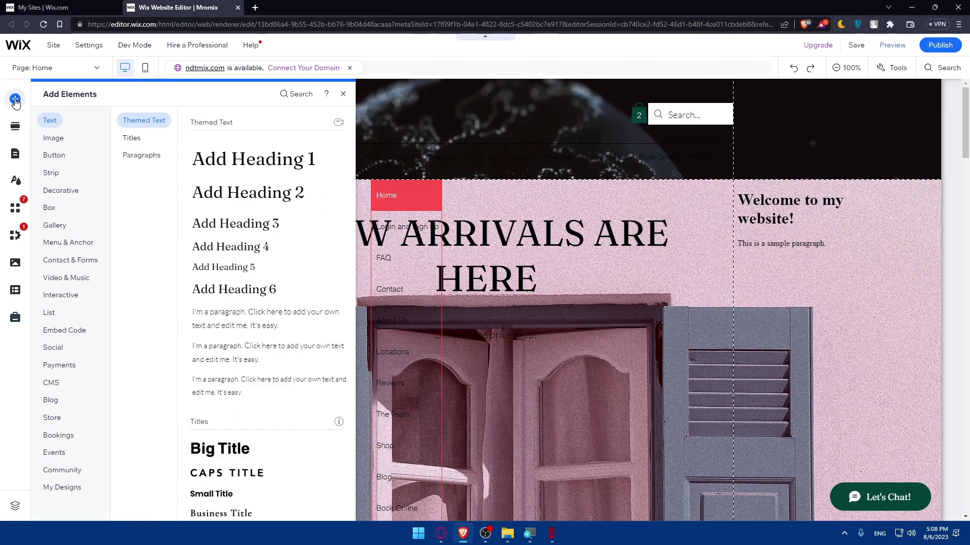
click(55, 135)
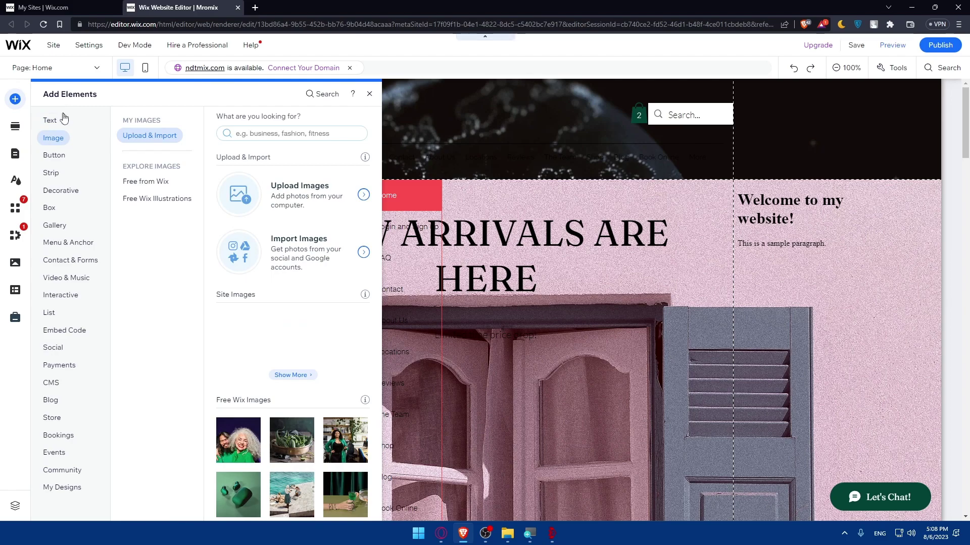
click(49, 123)
click(52, 138)
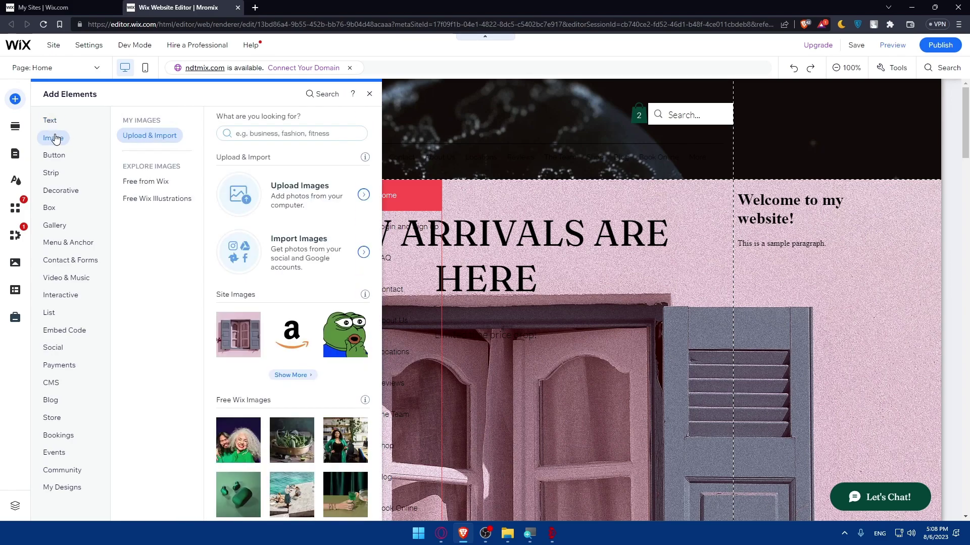
click(57, 156)
click(52, 173)
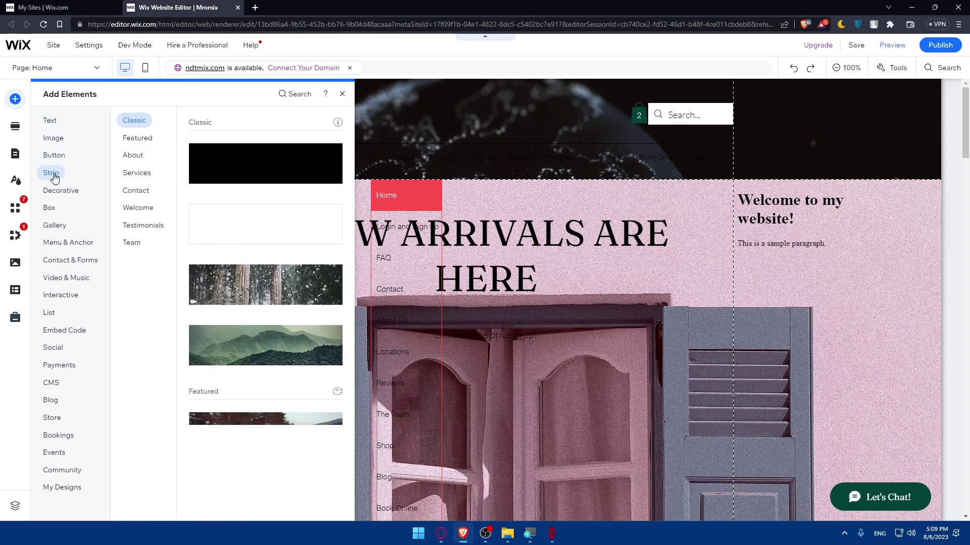
click(63, 195)
click(50, 209)
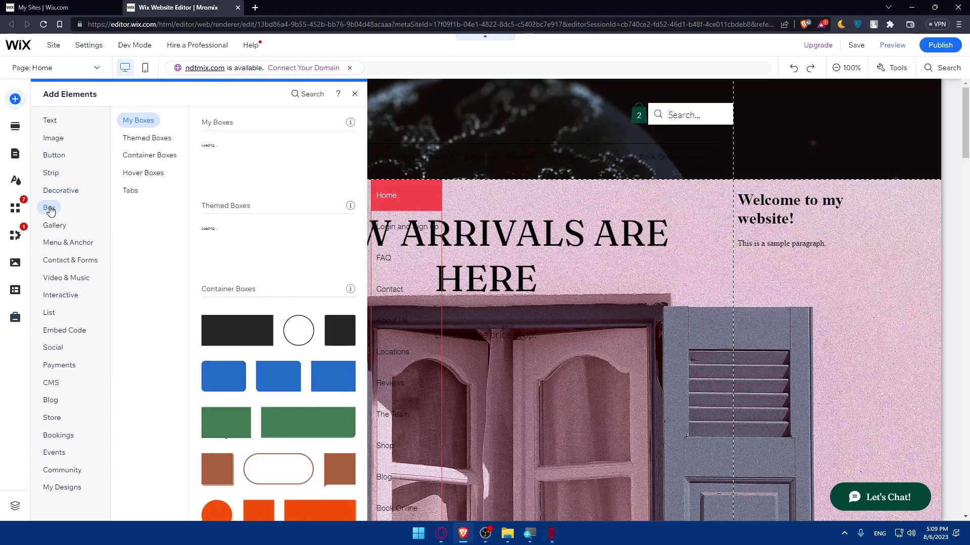
click(61, 227)
click(65, 243)
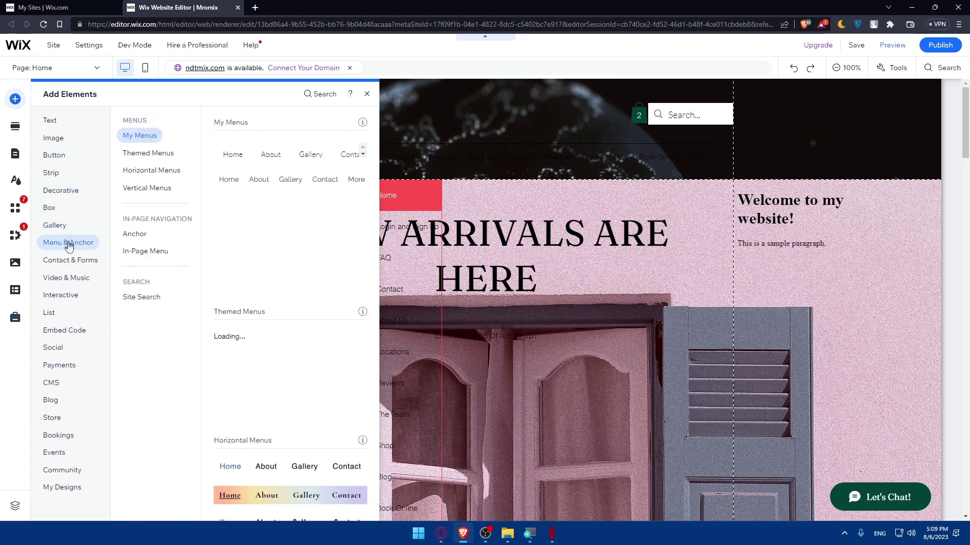
click(70, 260)
click(70, 280)
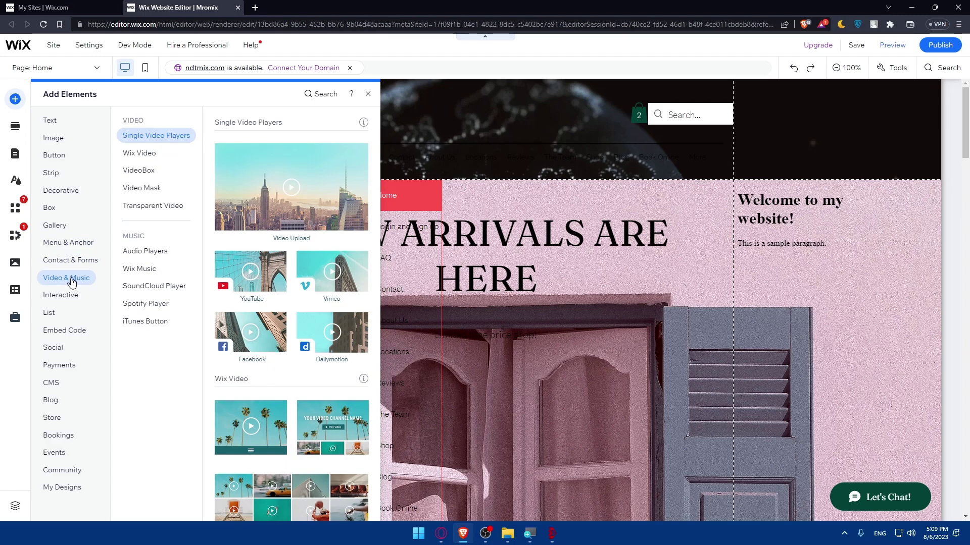
click(68, 295)
click(65, 280)
click(62, 296)
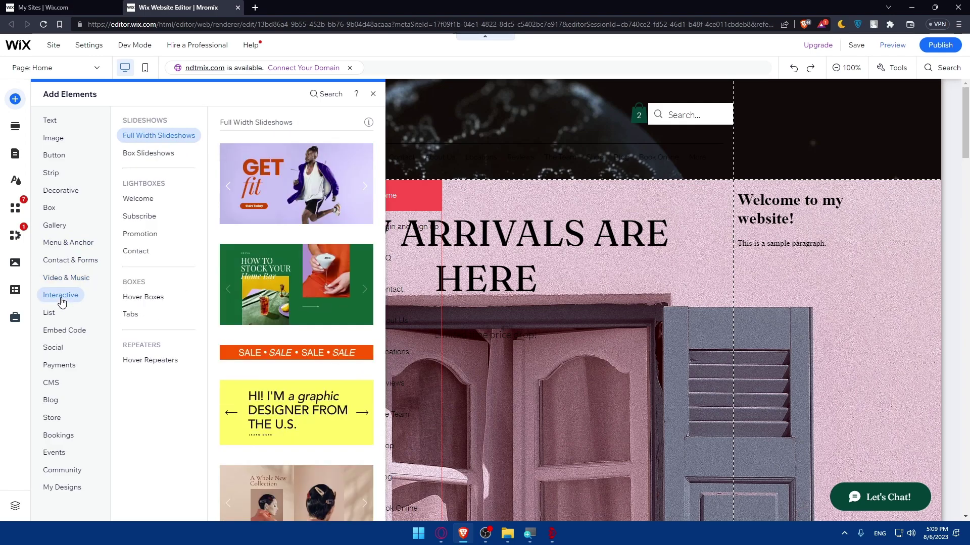
click(53, 313)
Add an Embed HTML element from Embed Code and move it beneath the "Welcome to this website!" text block
click(63, 332)
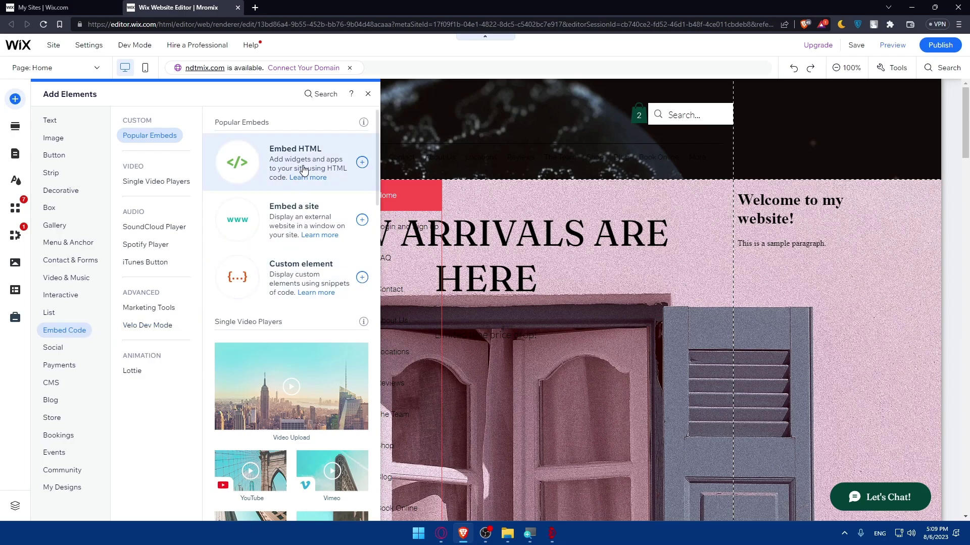
click(247, 161)
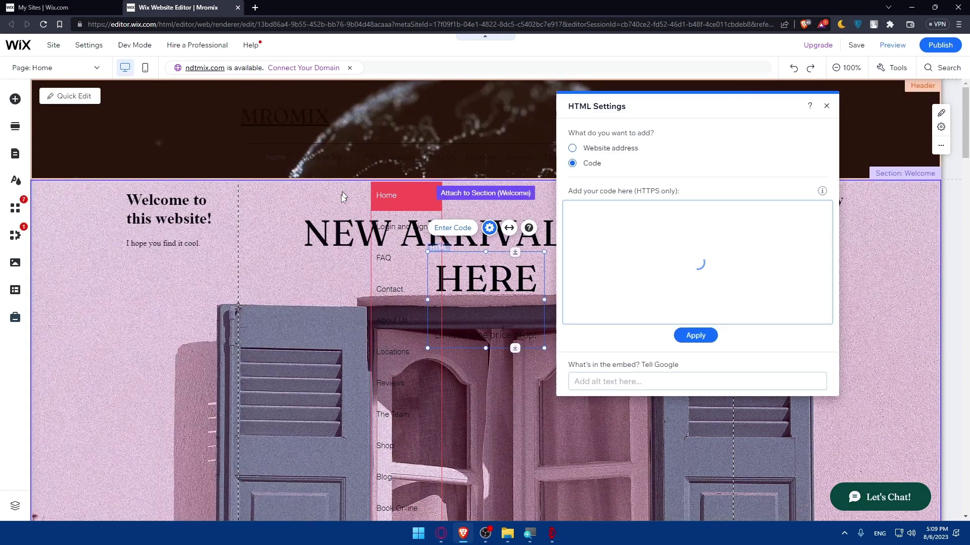
drag(487, 291, 120, 352)
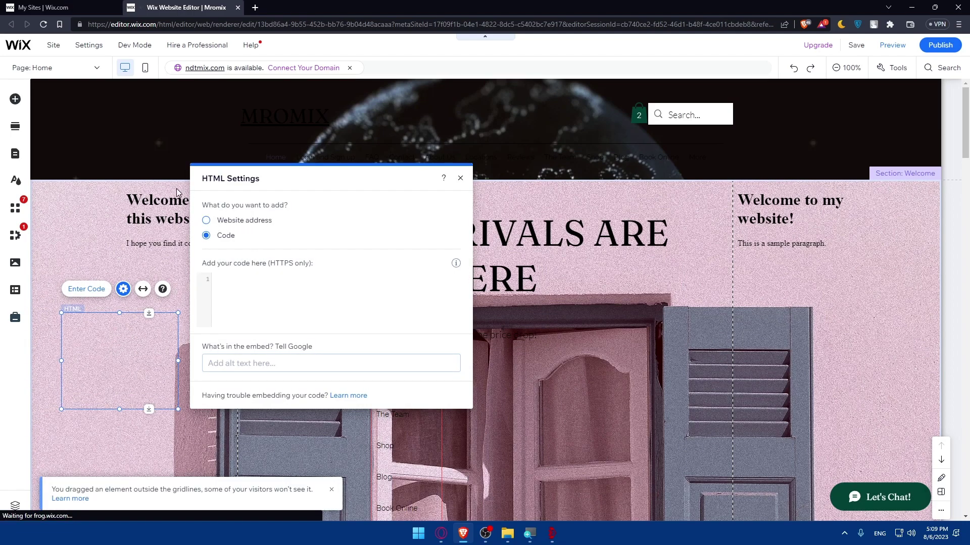
Examine the embed's Website address, Code and alt text settings, leaving Code as the content type
click(208, 220)
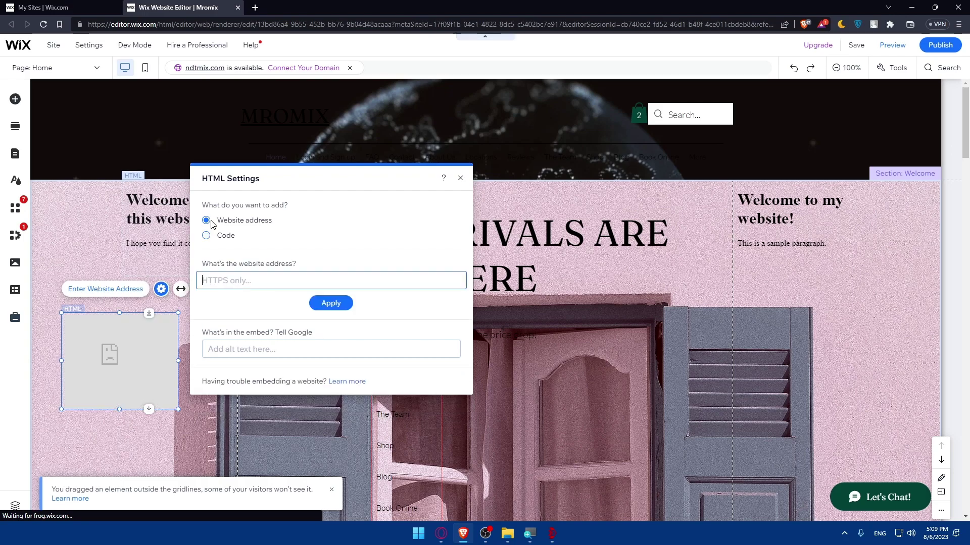
click(207, 235)
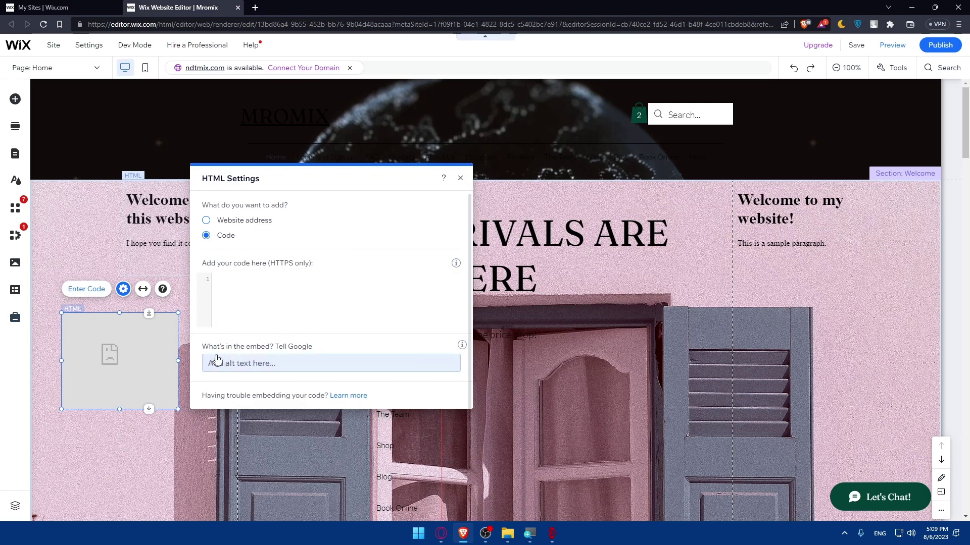
click(248, 364)
click(252, 384)
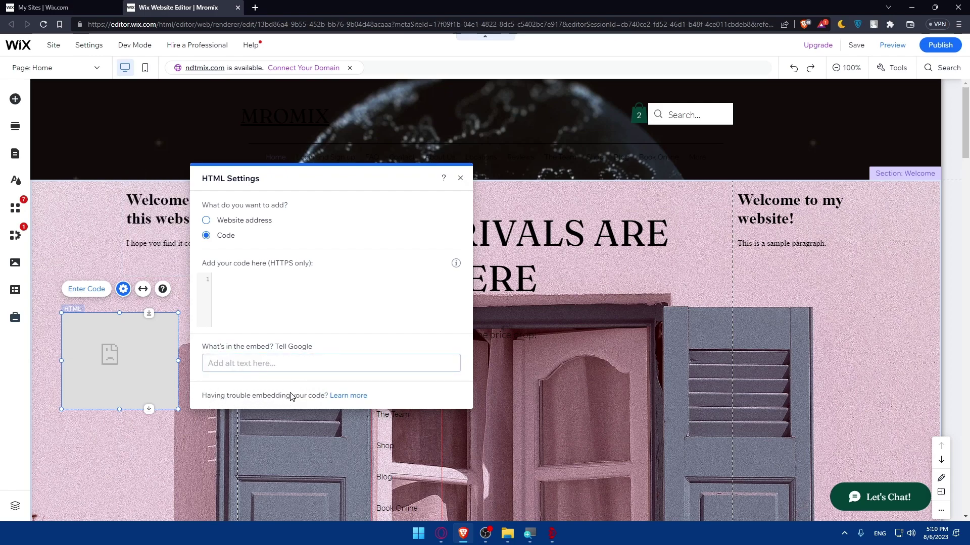
Read through the embedding code troubleshooting article linked from the HTML settings, and close it
right_click(336, 395)
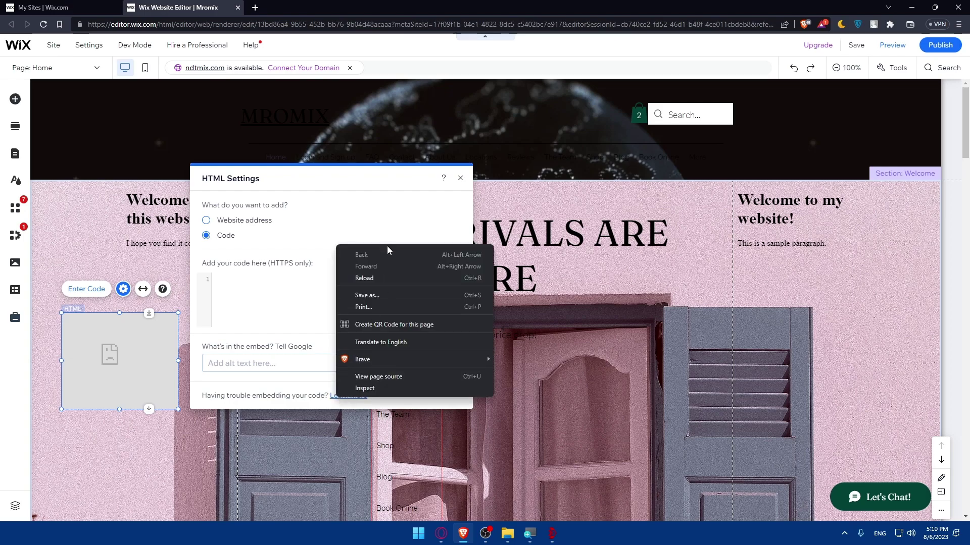
click(337, 395)
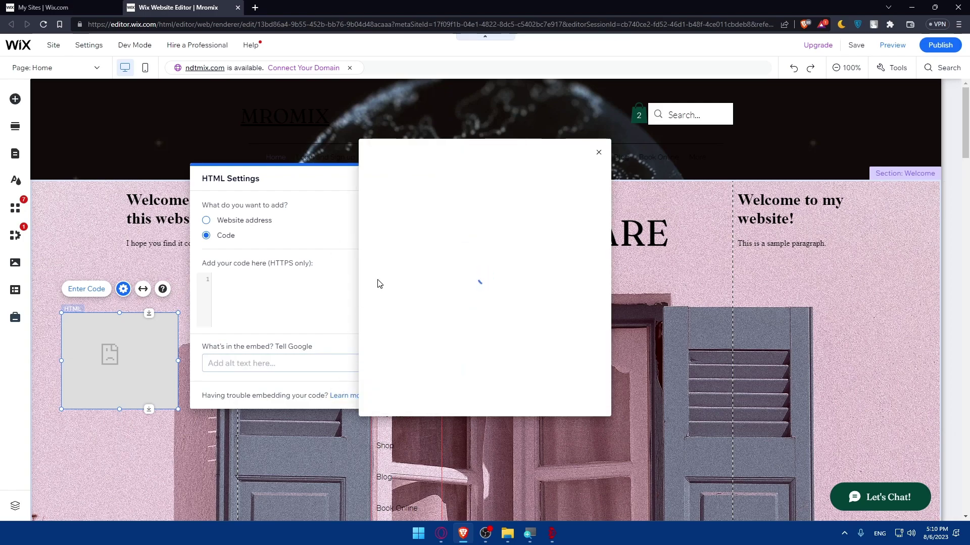
scroll(467, 260, down, 2)
scroll(467, 258, up, 2)
scroll(468, 259, down, 2)
scroll(468, 258, up, 2)
scroll(465, 260, down, 2)
scroll(465, 261, up, 2)
scroll(465, 260, down, 2)
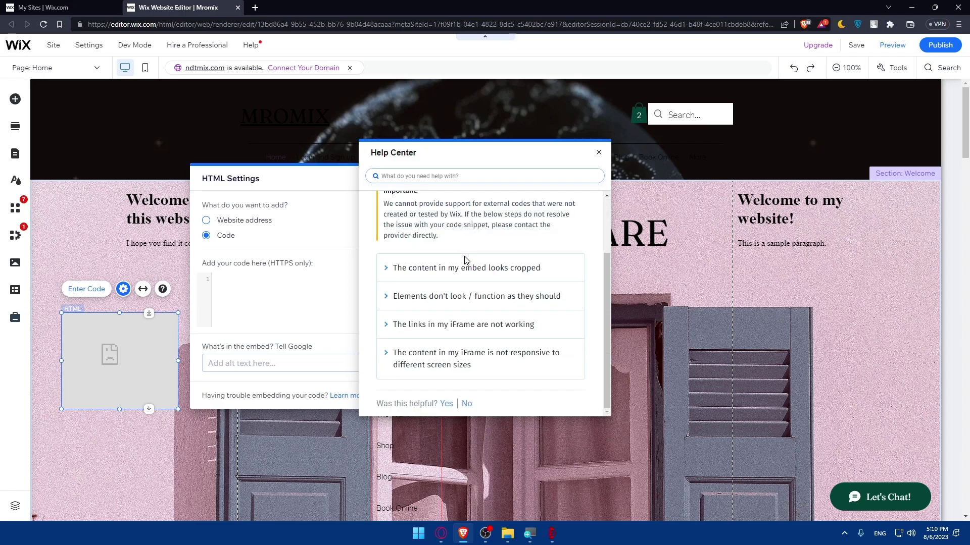
scroll(465, 260, up, 2)
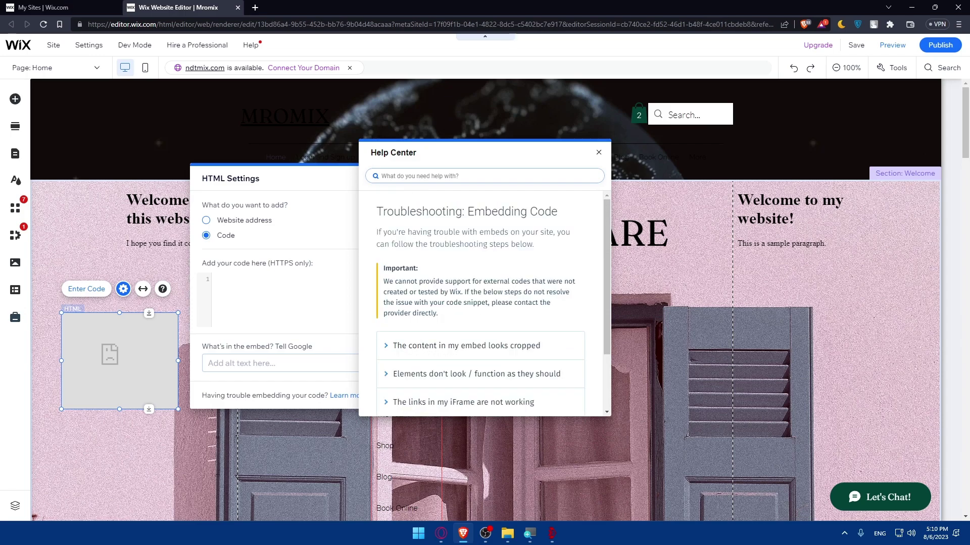
scroll(476, 257, down, 2)
scroll(476, 257, up, 2)
scroll(477, 257, down, 2)
scroll(471, 260, up, 2)
scroll(464, 258, down, 2)
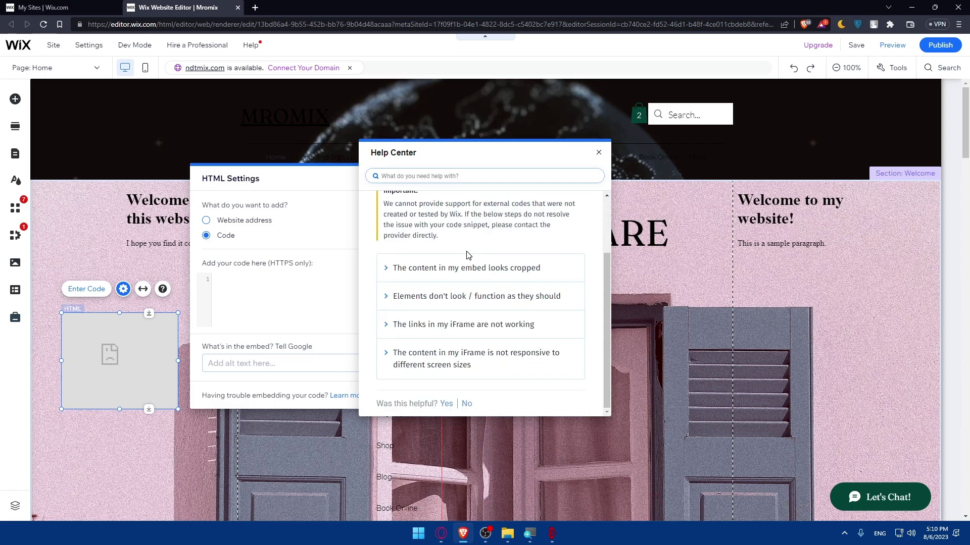
click(599, 153)
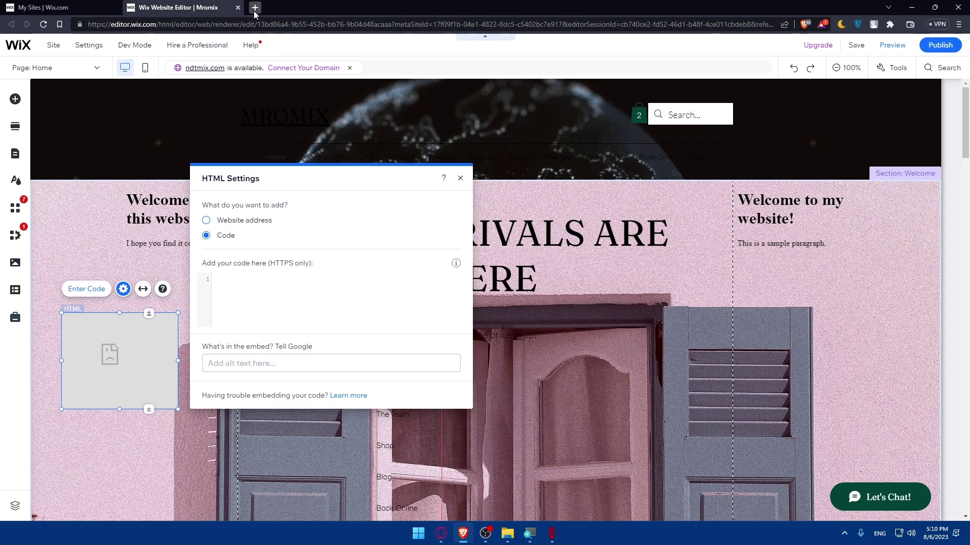
Open Google Bard (bard.google.com) in a new browser tab
click(254, 10)
text(bard)
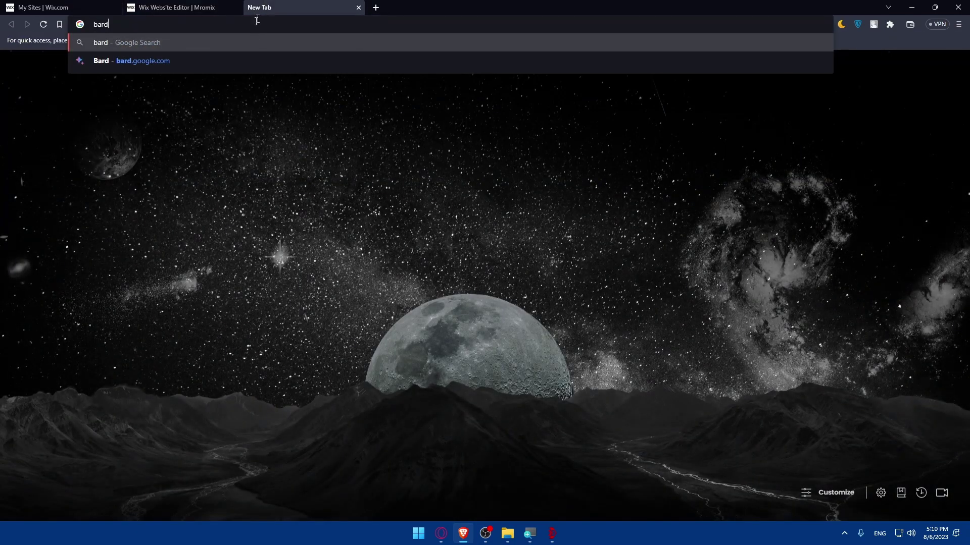
key(Down)
key(Return)
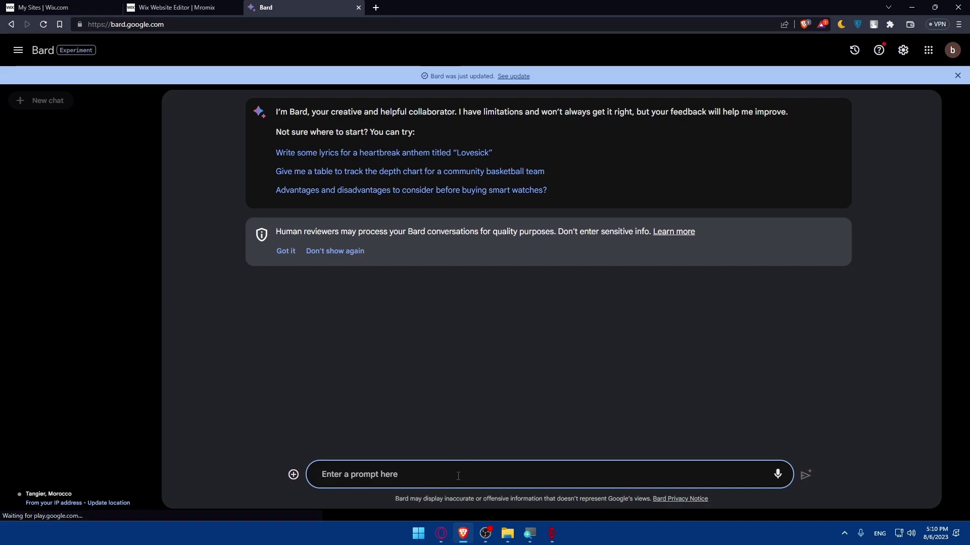
Send Bard the prompt "can you write me an HTML code that contains a BIG Hello and welcome"
text(can you write me an HTML code that write a)
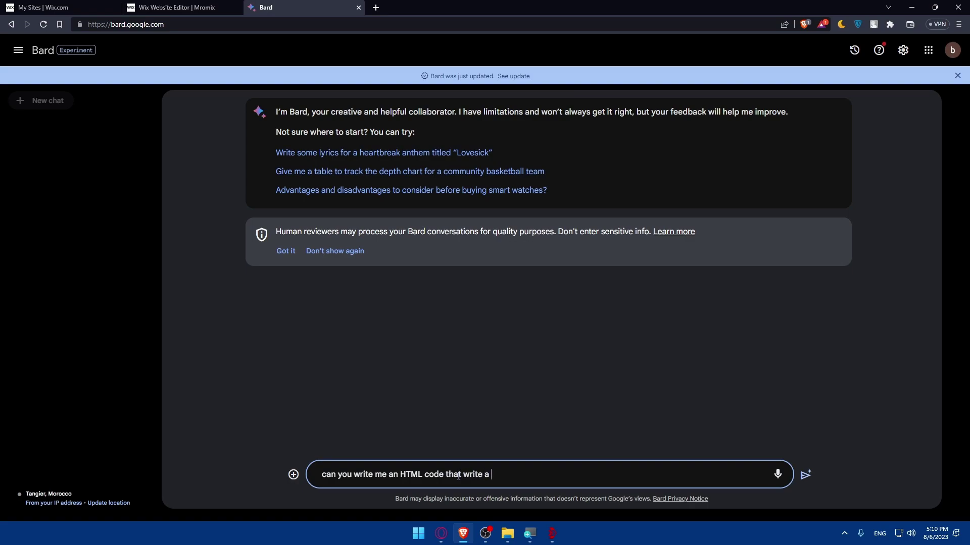
key(BackSpace)
key(BackSpace)
key(BackSpace)
key(BackSpace)
key(BackSpace)
key(BackSpace)
key(BackSpace)
key(BackSpace)
text(IG Hello and welcome)
key(Return)
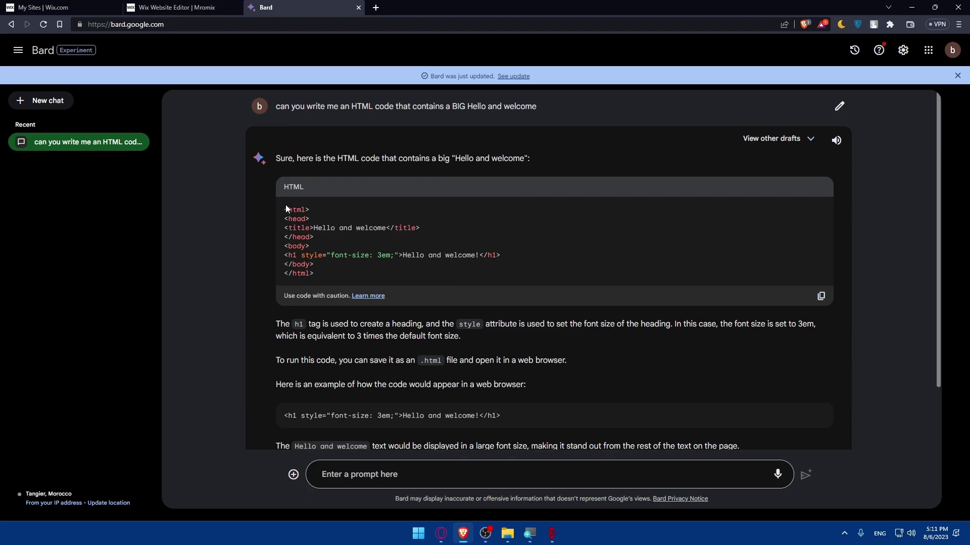
Copy Bard's generated HTML code into the HTML embed on the Wix page and apply it
click(821, 298)
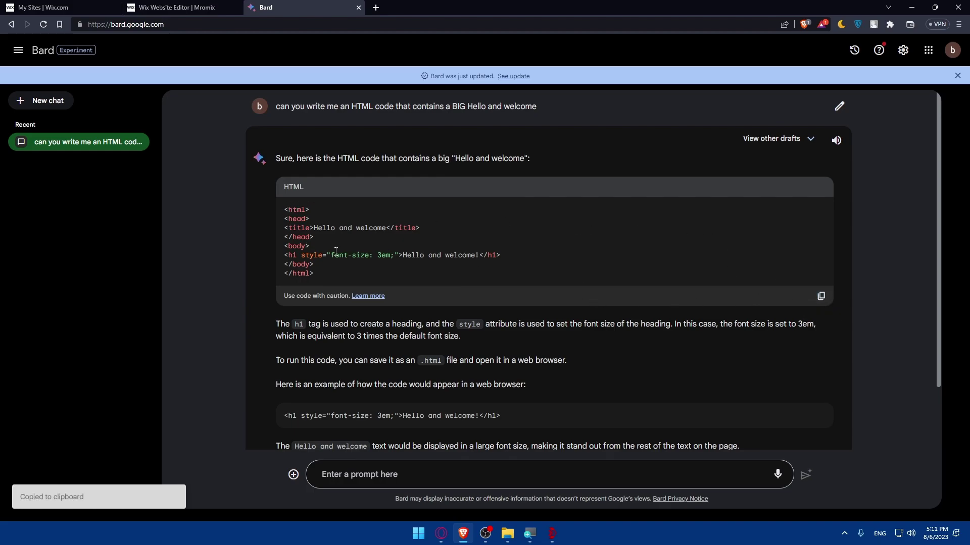
click(177, 7)
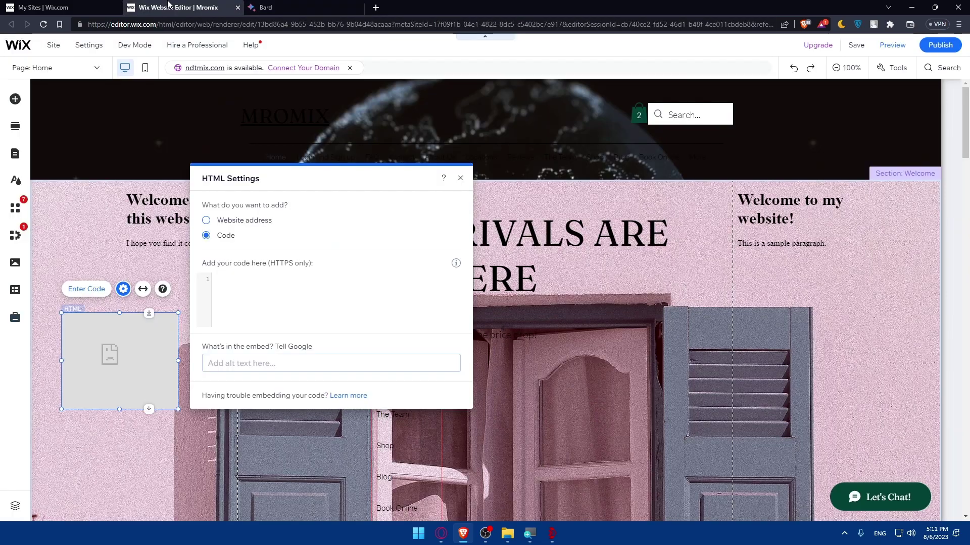
click(314, 284)
key(ctrl+v)
click(329, 407)
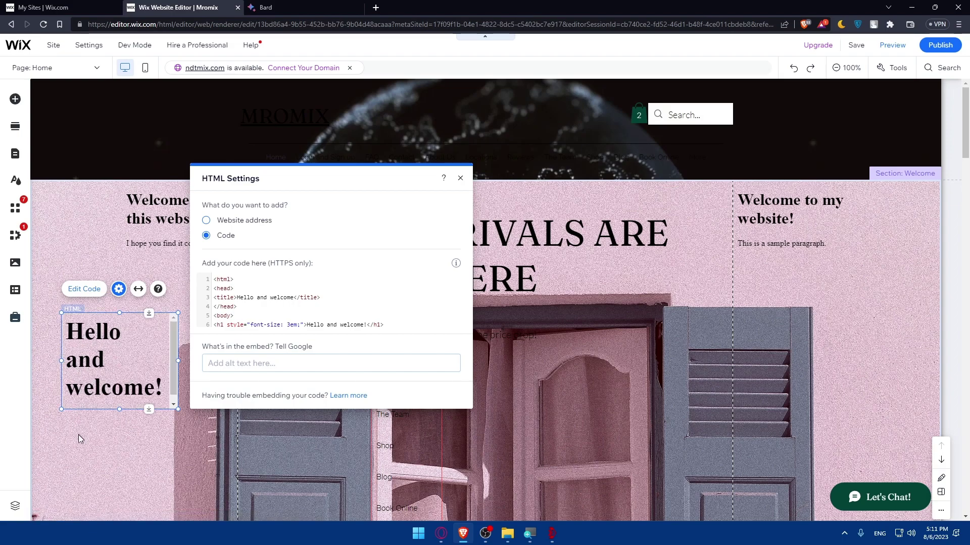
Close the HTML settings, and view the background options of the welcome strip
click(91, 448)
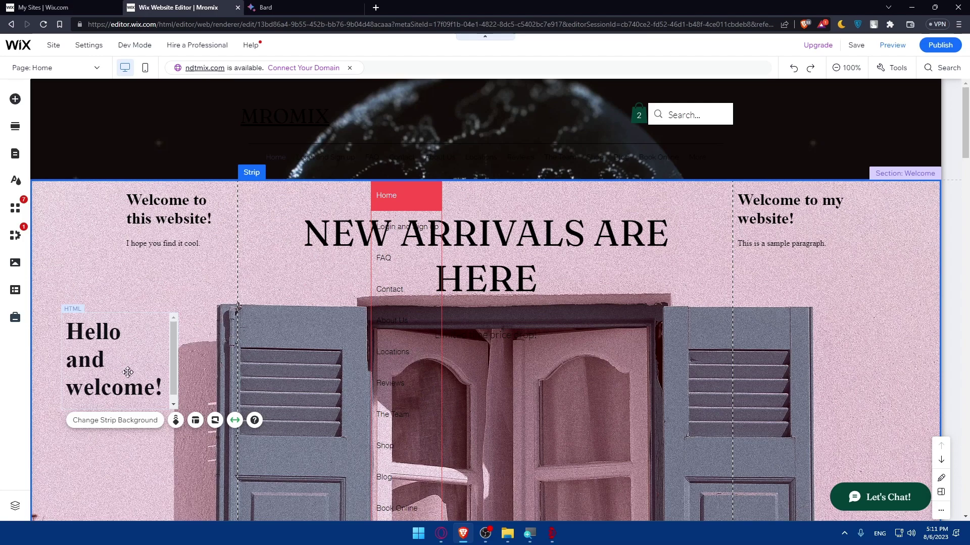
click(127, 422)
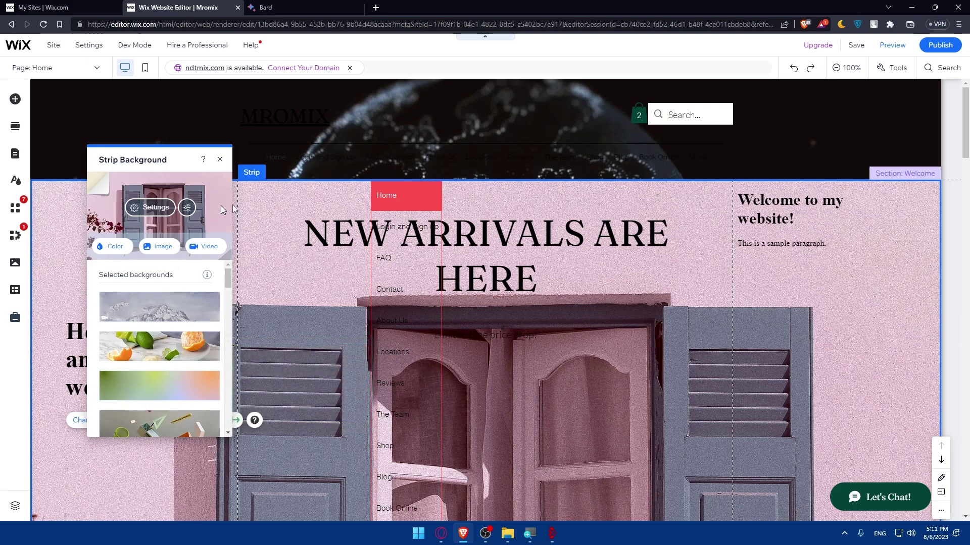
click(220, 159)
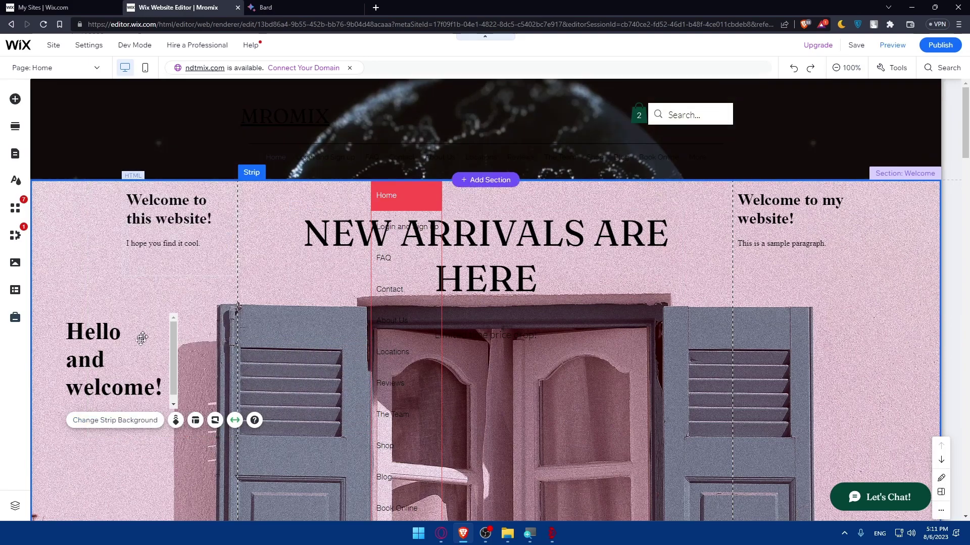
Reopen the settings of the "Hello and welcome!" HTML embed and review its code
click(134, 351)
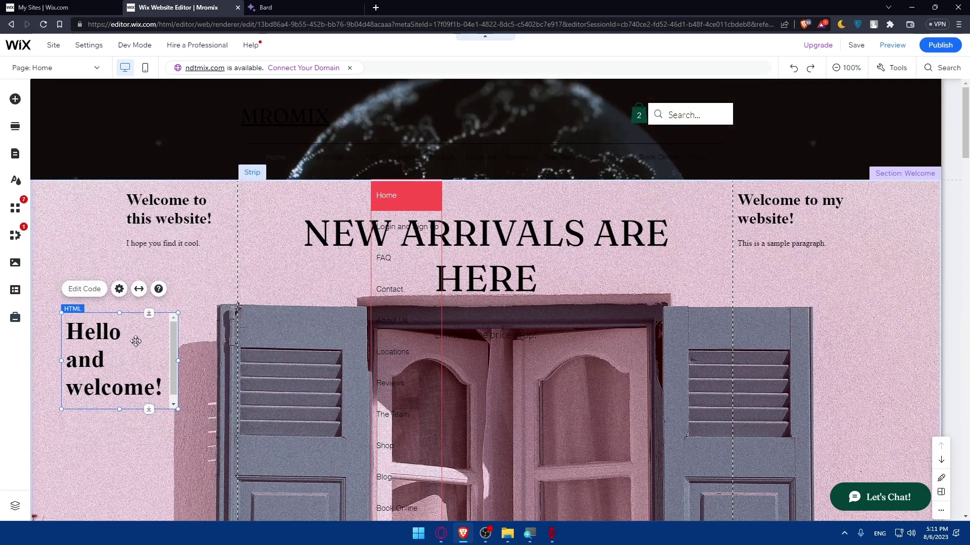
click(119, 289)
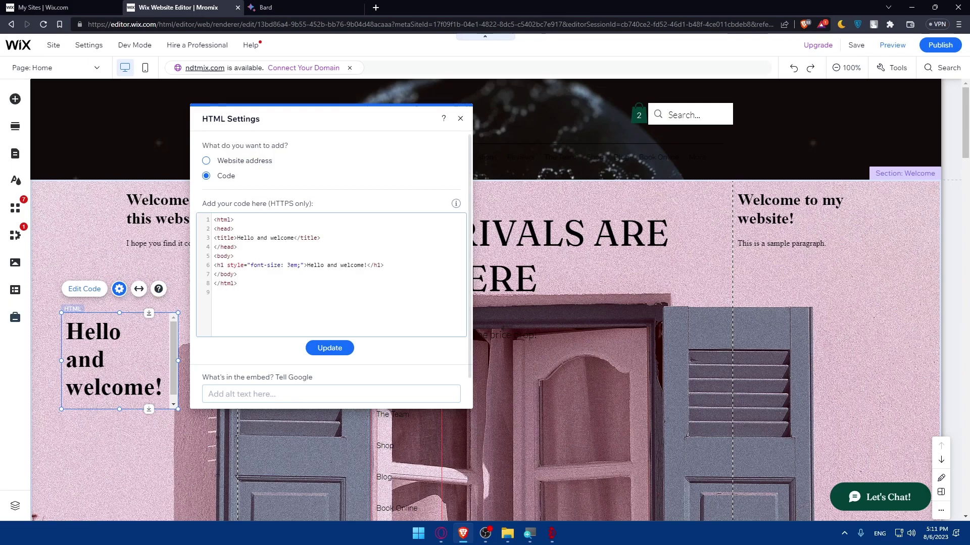
scroll(262, 223, down, 1)
scroll(331, 243, up, 1)
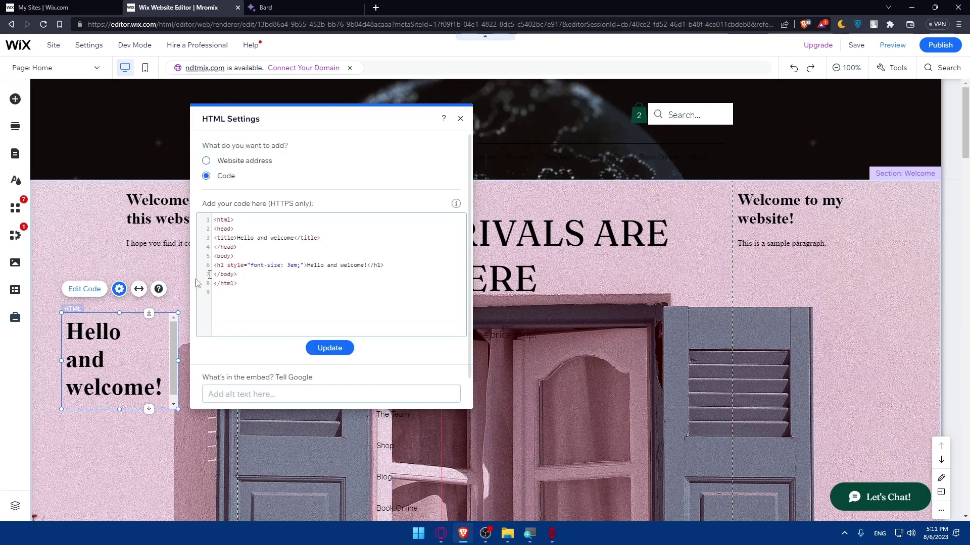
Try stretching the HTML embed to full width, and turn the stretch off again
click(139, 289)
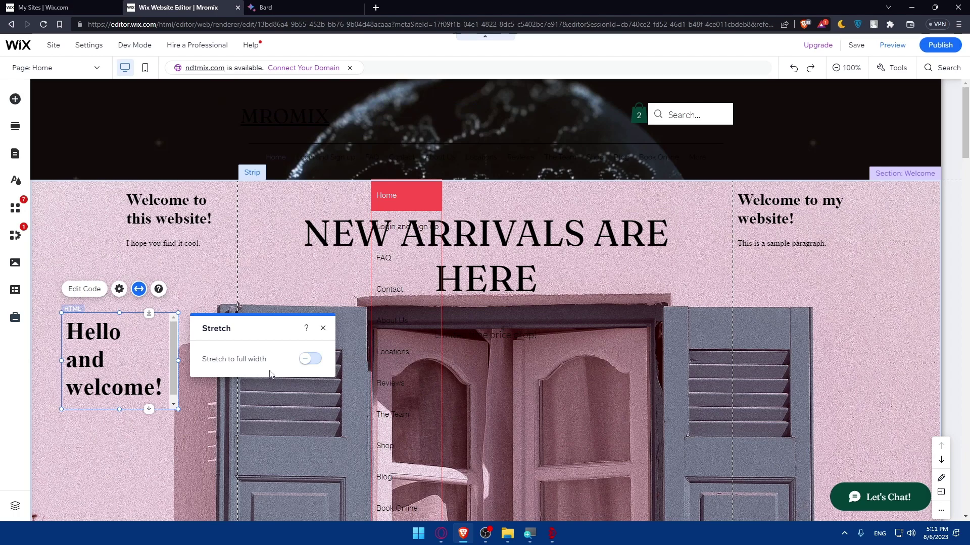
click(309, 359)
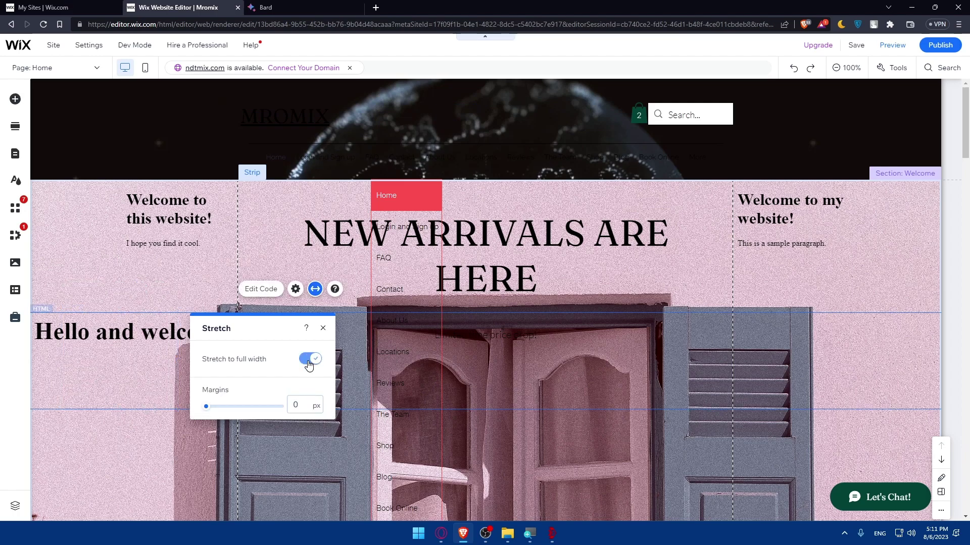
mouse_move(206, 406)
mouse_down()
mouse_move(254, 407)
mouse_move(202, 406)
mouse_up()
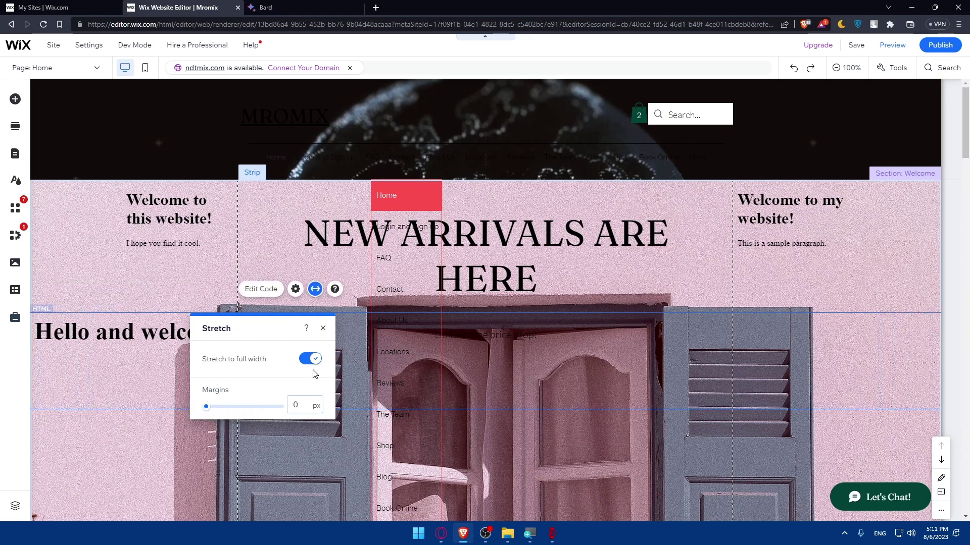
click(310, 360)
Read the HTML Element help article for the selected embed, and close it
click(159, 290)
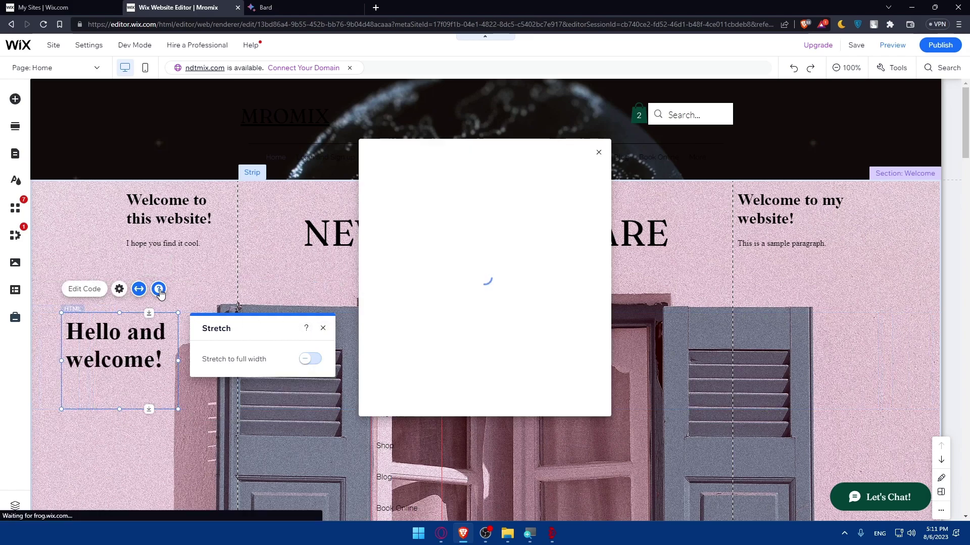
click(322, 328)
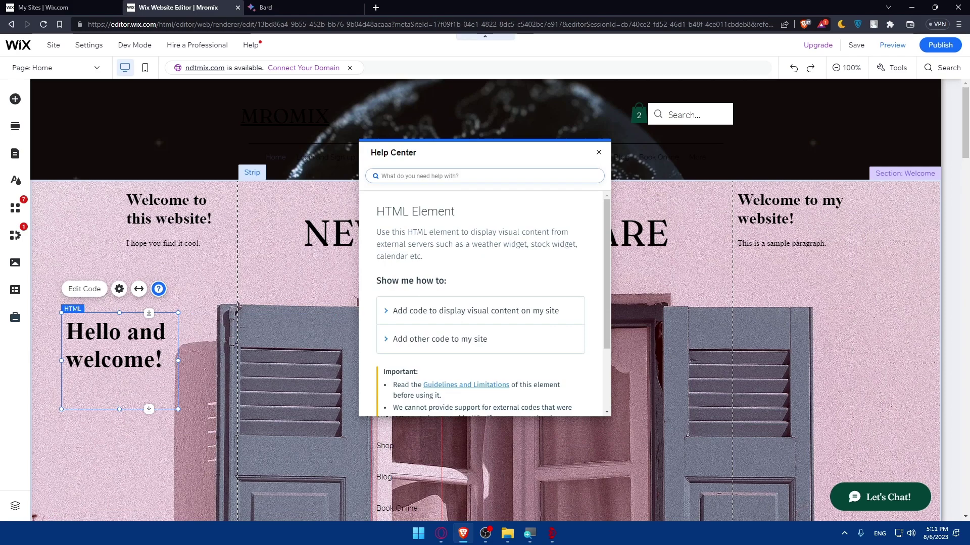
scroll(469, 228, down, 2)
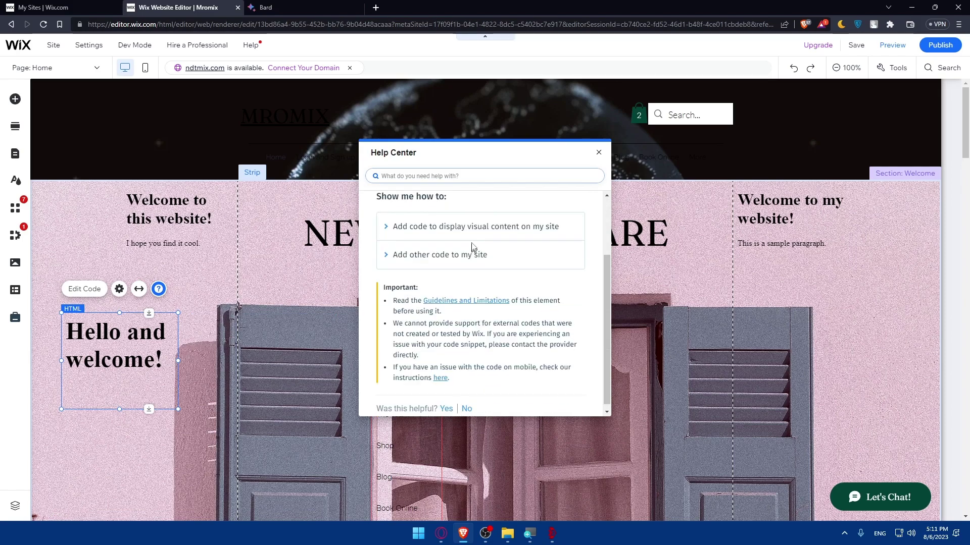
scroll(470, 228, up, 2)
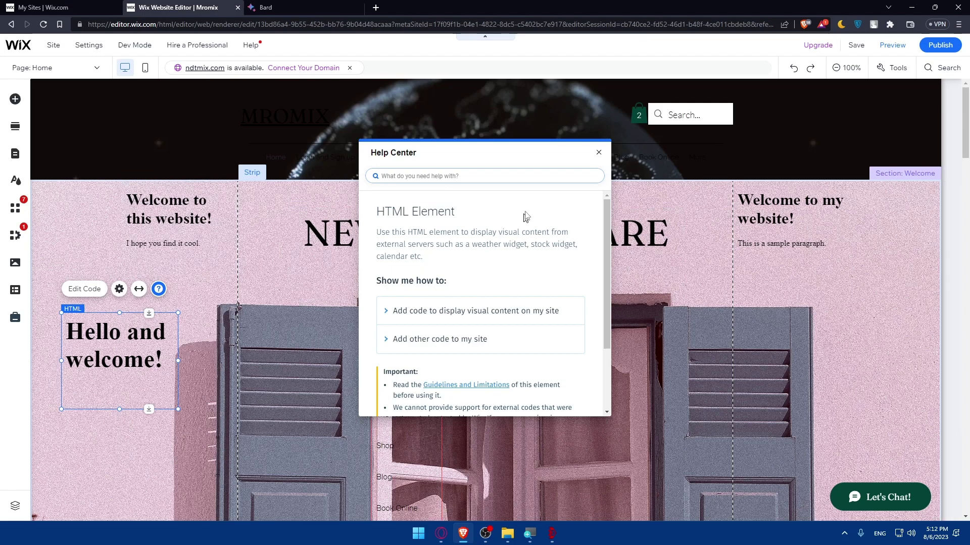
click(597, 152)
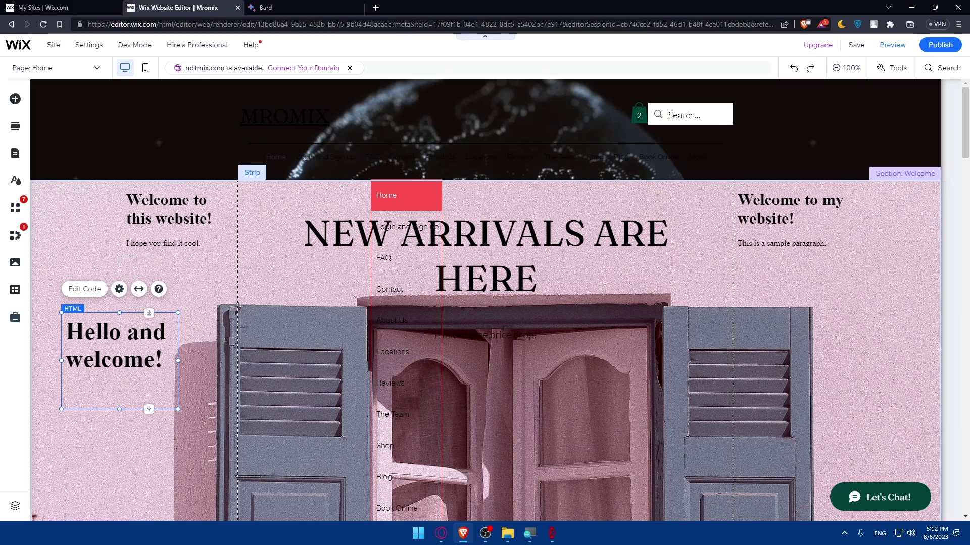
Ask Bard "I want to add something cool with html code to my website can you write me something random and cool to add it to my website"
click(298, 7)
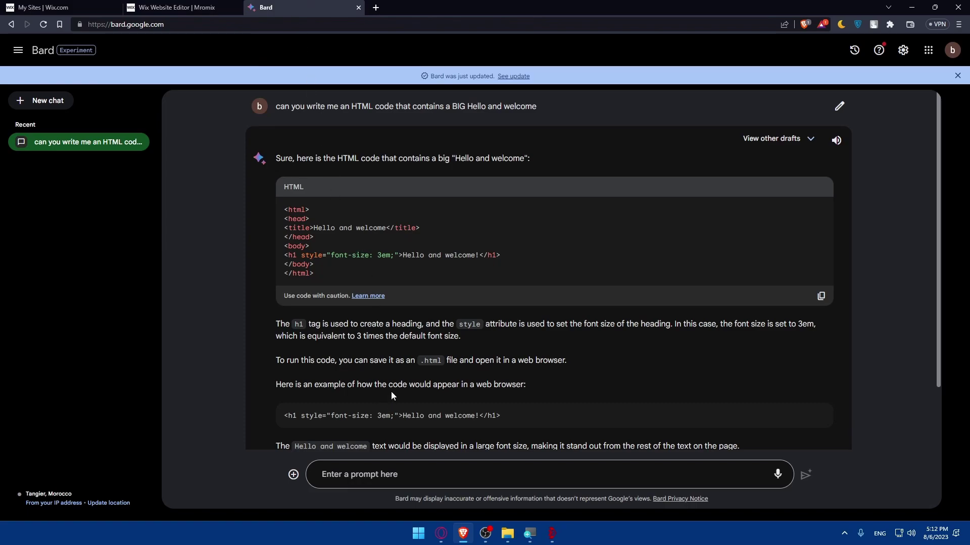
scroll(390, 399, down, 2)
click(372, 474)
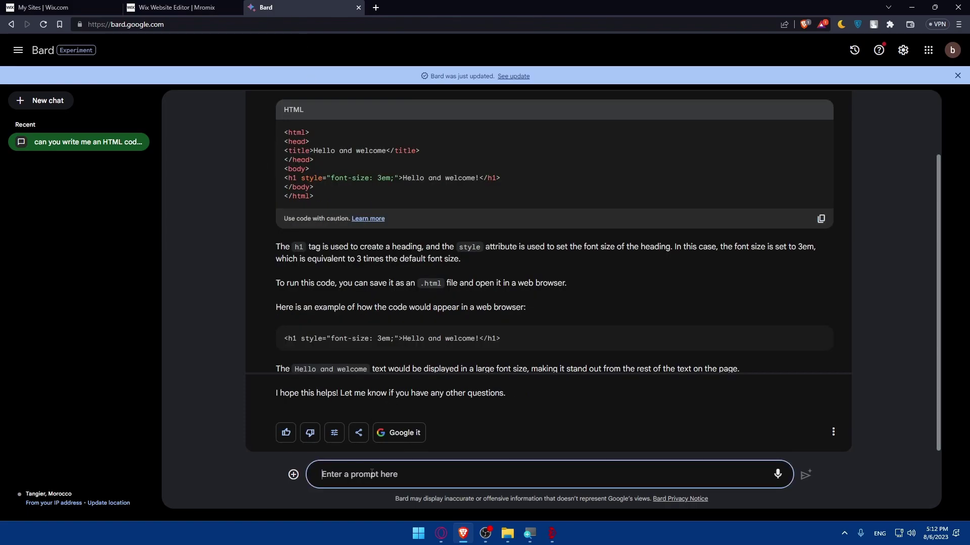
text(i want to add something cool w)
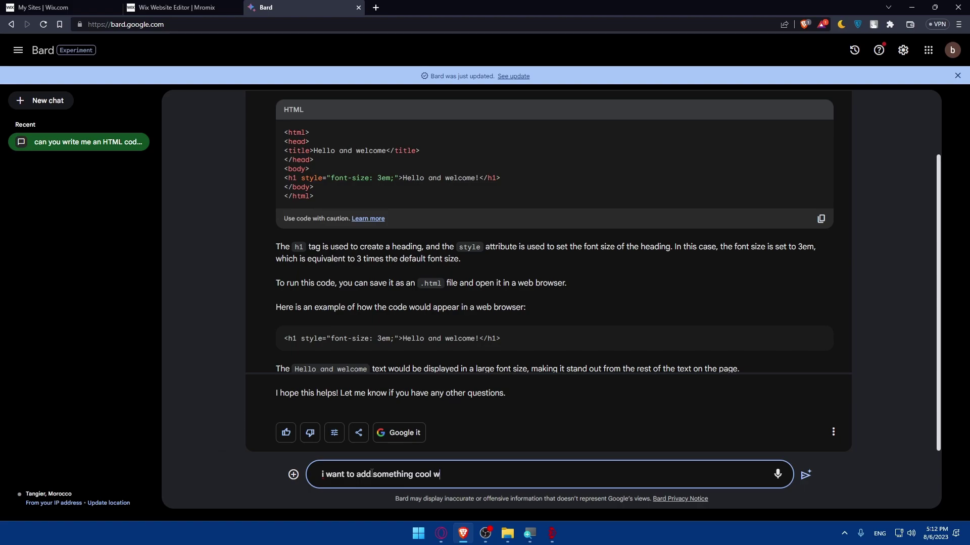
text(ith html code to my website just)
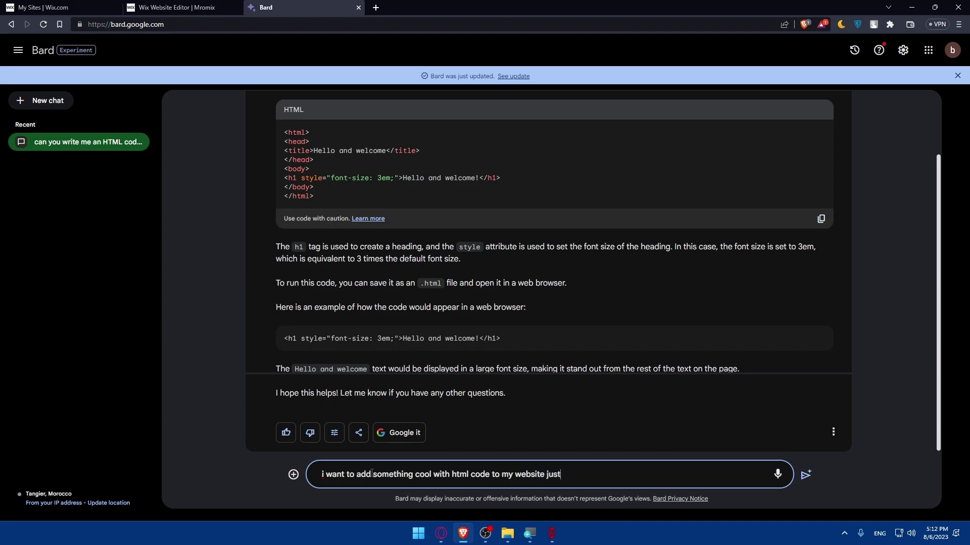
key(BackSpace)
key(BackSpace)
key(BackSpace)
key(BackSpace)
text(can you write s)
key(BackSpace)
text(me something randome)
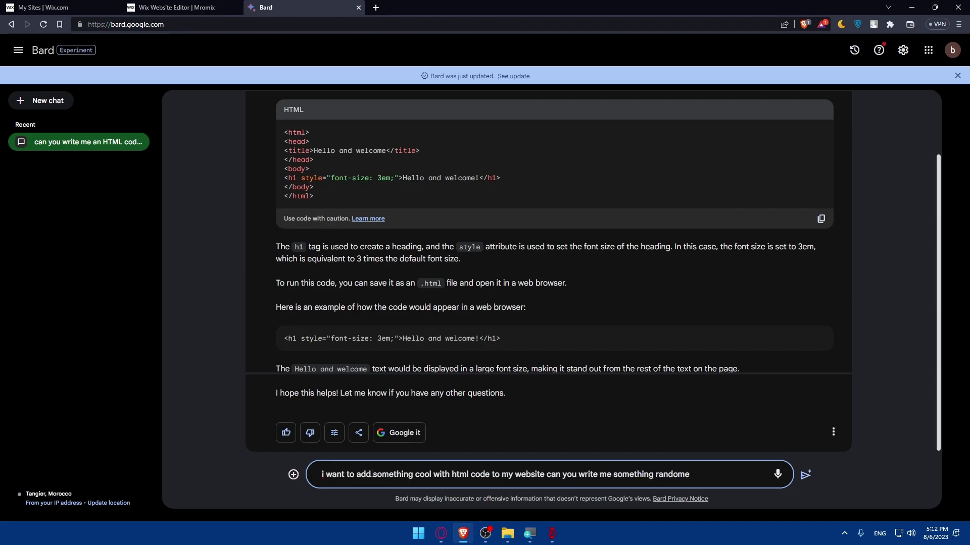
text(and cool to add it to my website)
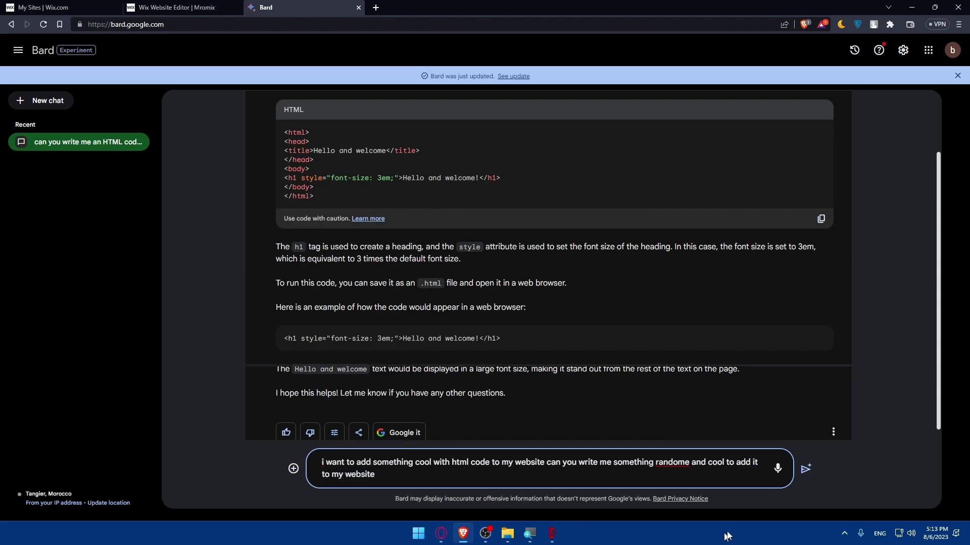
click(688, 464)
key(BackSpace)
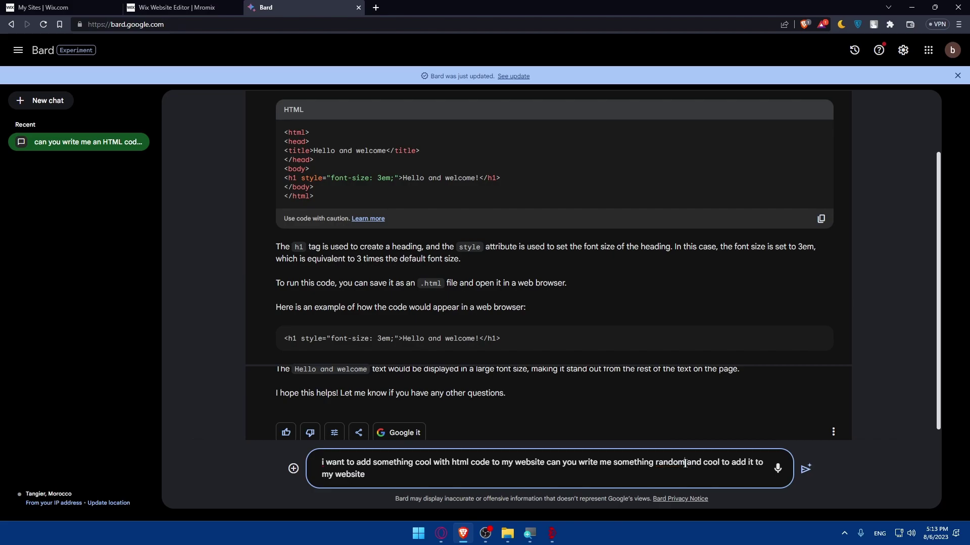
click(325, 463)
key(BackSpace)
text(I)
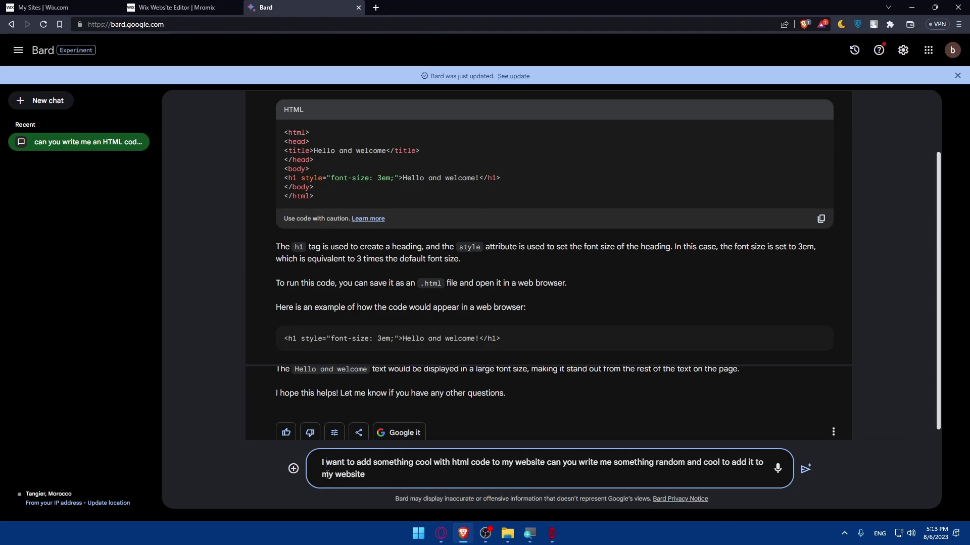
key(Return)
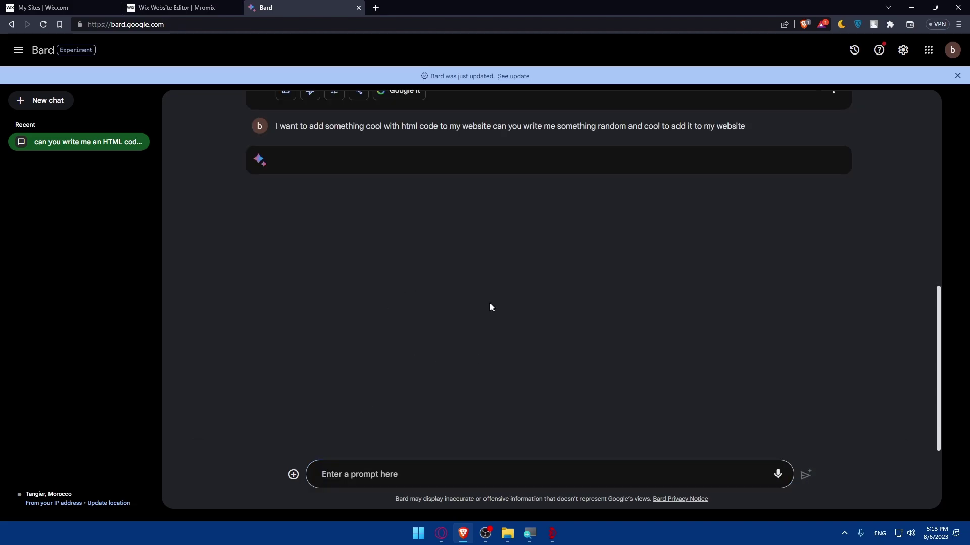
Review Bard's new answer and copy its Random Quote HTML code
scroll(444, 227, up, 4)
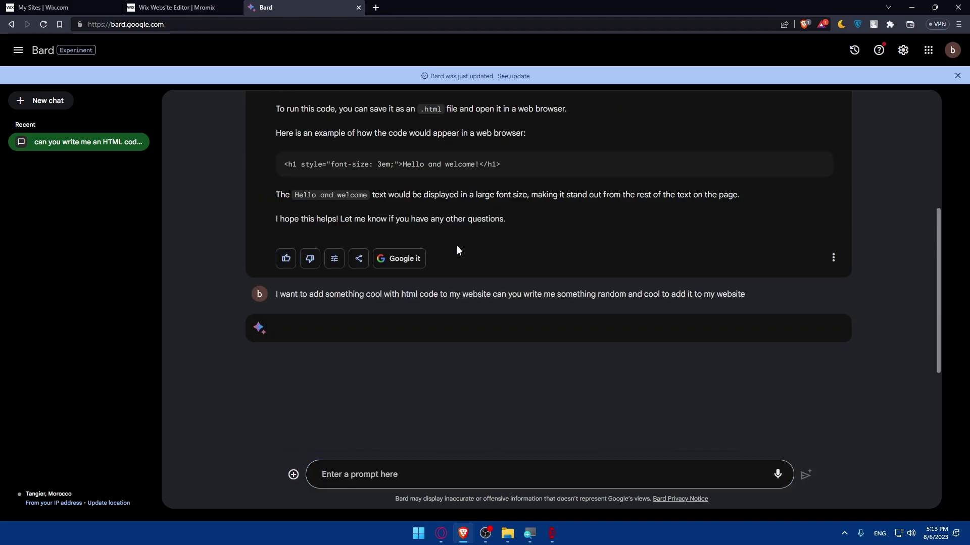
scroll(457, 244, down, 1)
scroll(452, 263, up, 1)
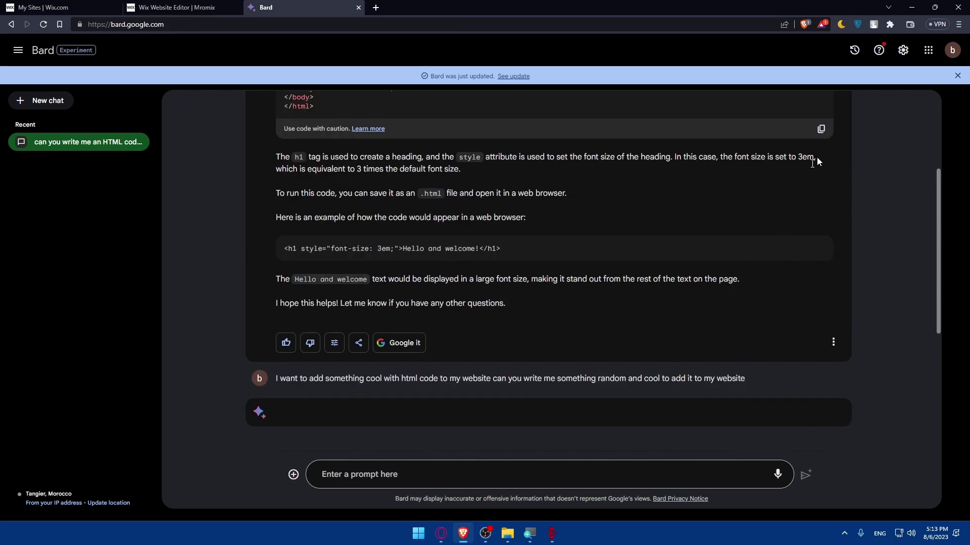
scroll(732, 239, down, 5)
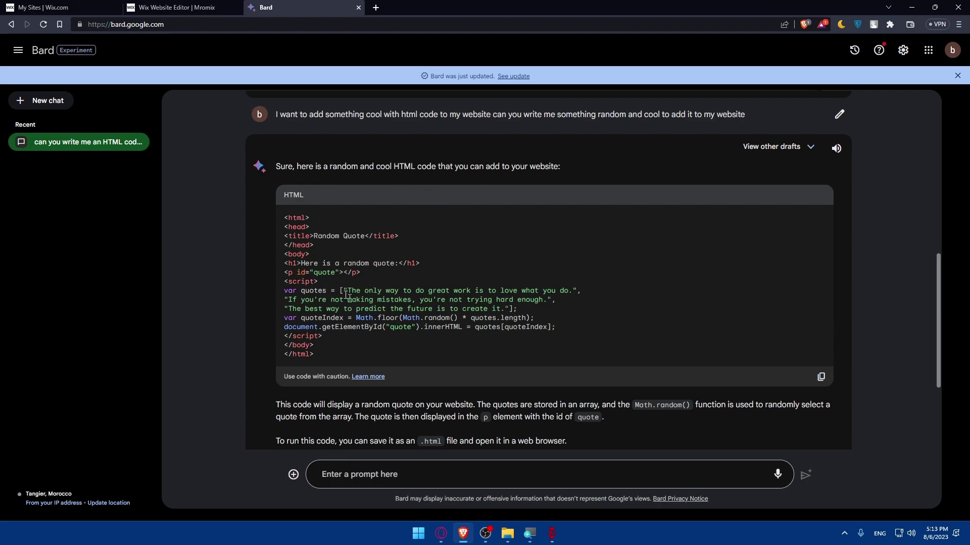
scroll(392, 256, down, 2)
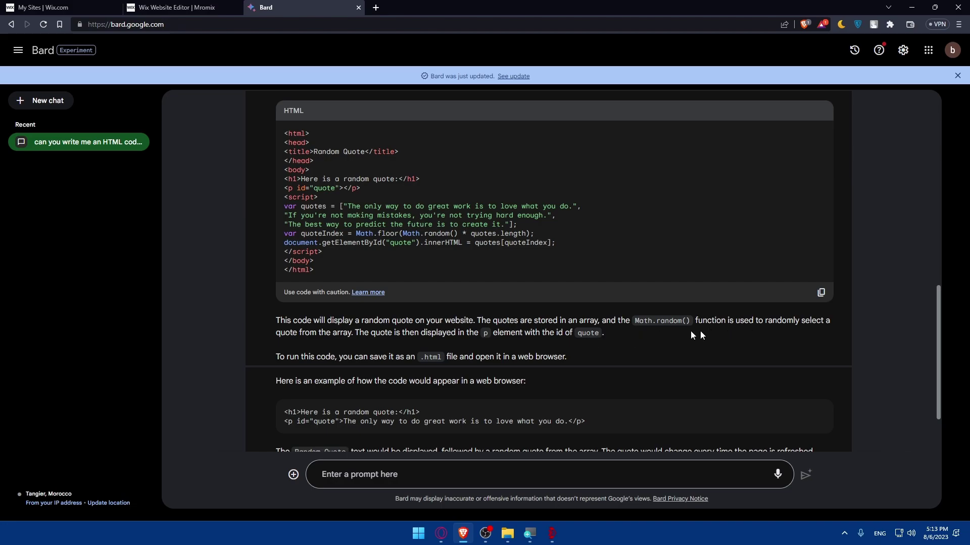
scroll(459, 334, down, 2)
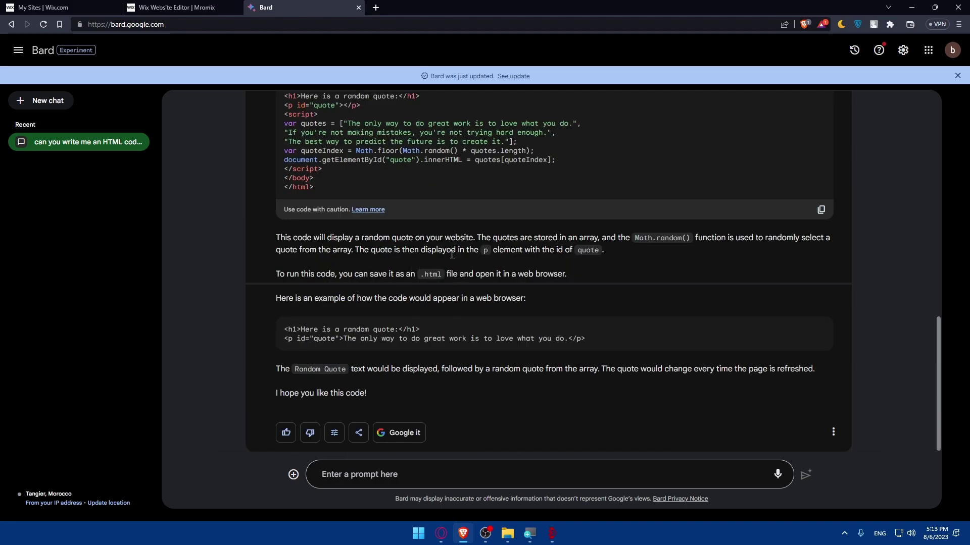
click(820, 209)
Replace the code in the Wix page's HTML embed with the copied Random Quote code, apply it, and close the settings
click(216, 6)
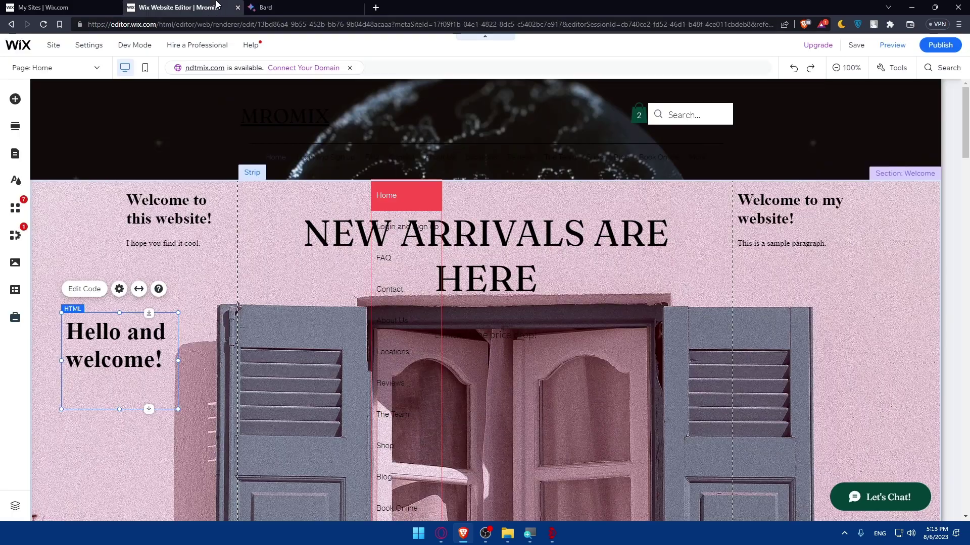
click(119, 289)
key(ctrl+a)
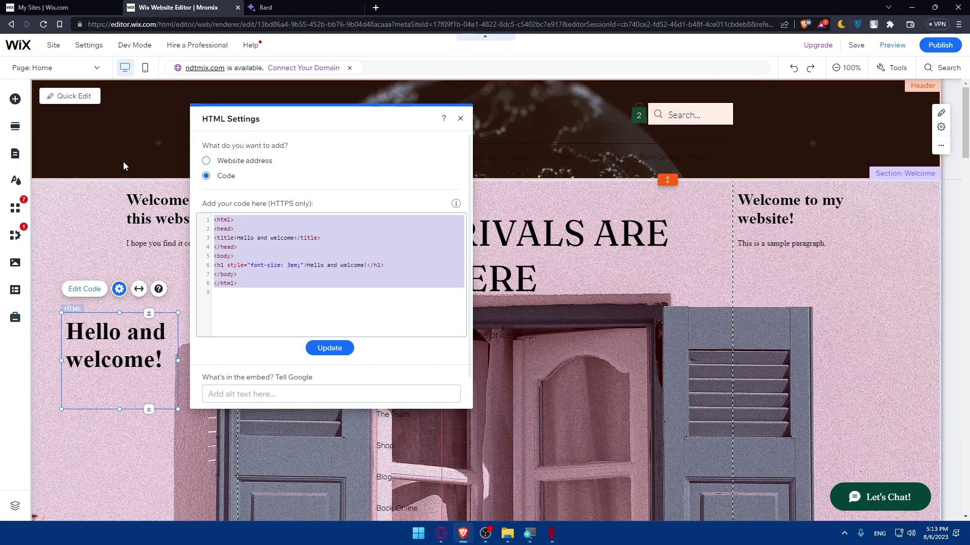
key(ctrl+v)
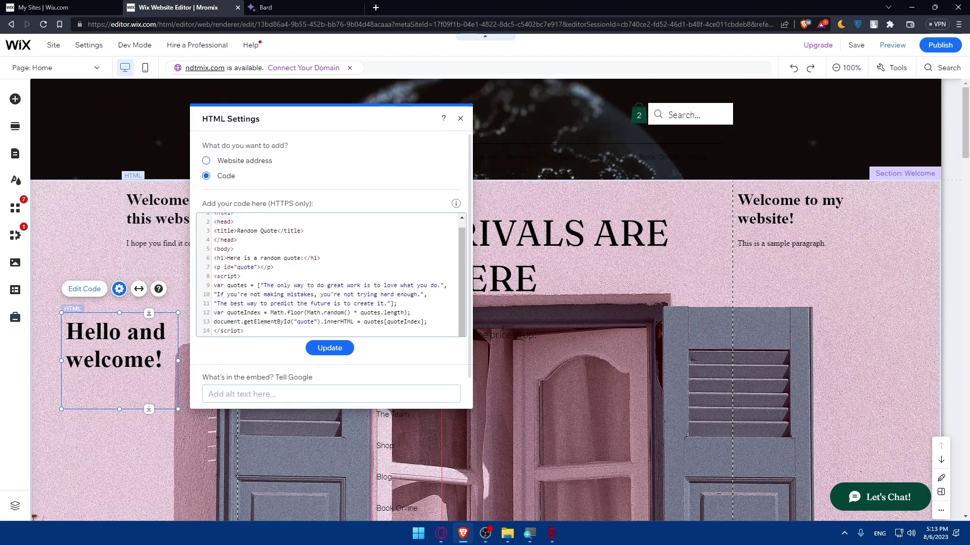
click(332, 348)
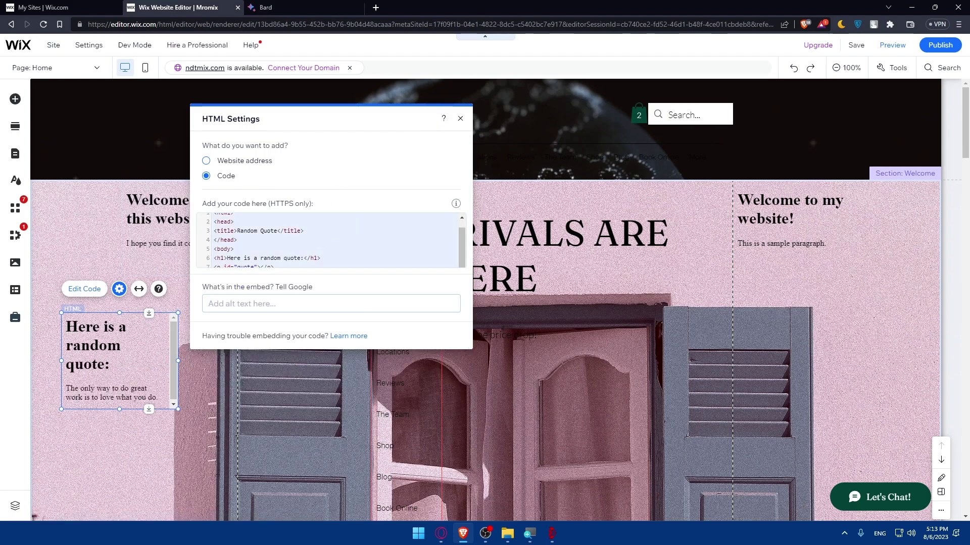
click(460, 118)
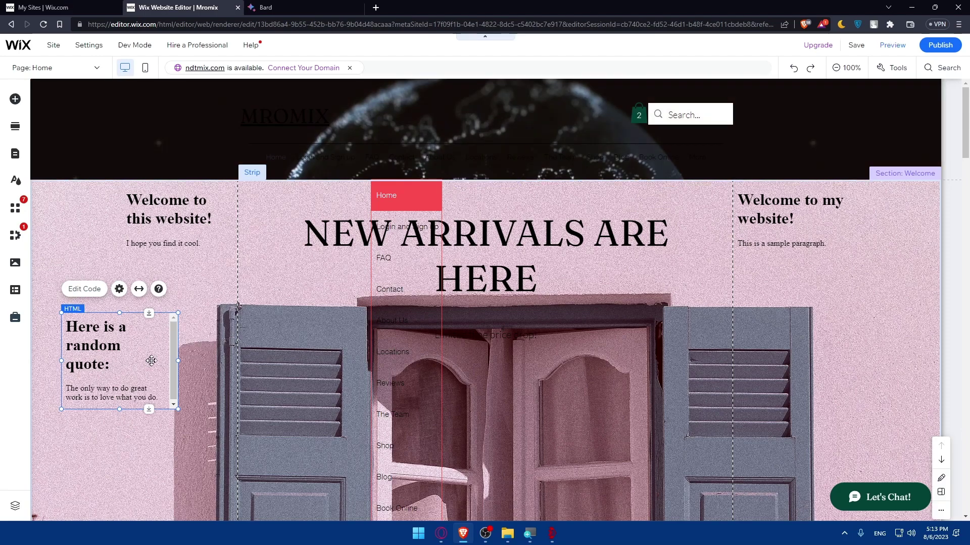
Shift the HTML embed slightly downward on the page and open the site preview
drag(173, 358, 175, 366)
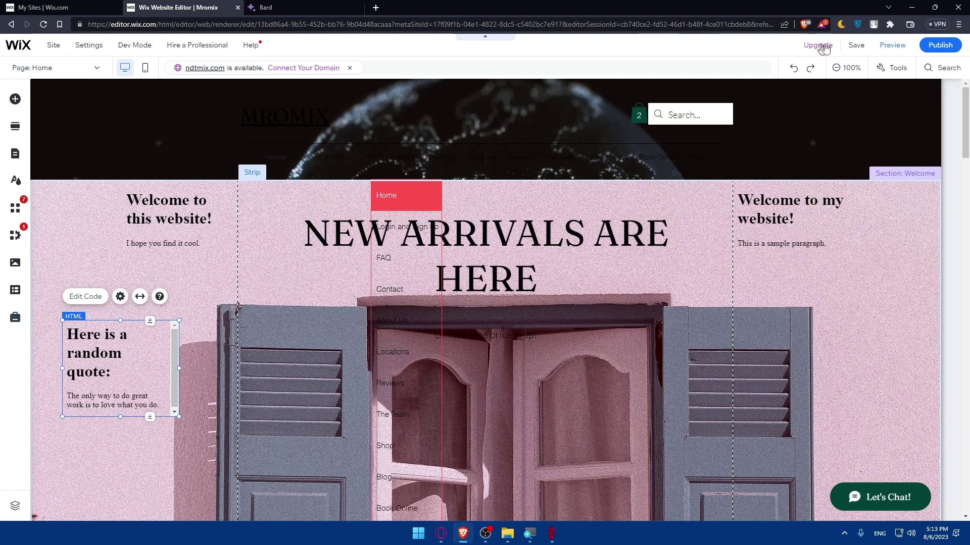
click(887, 46)
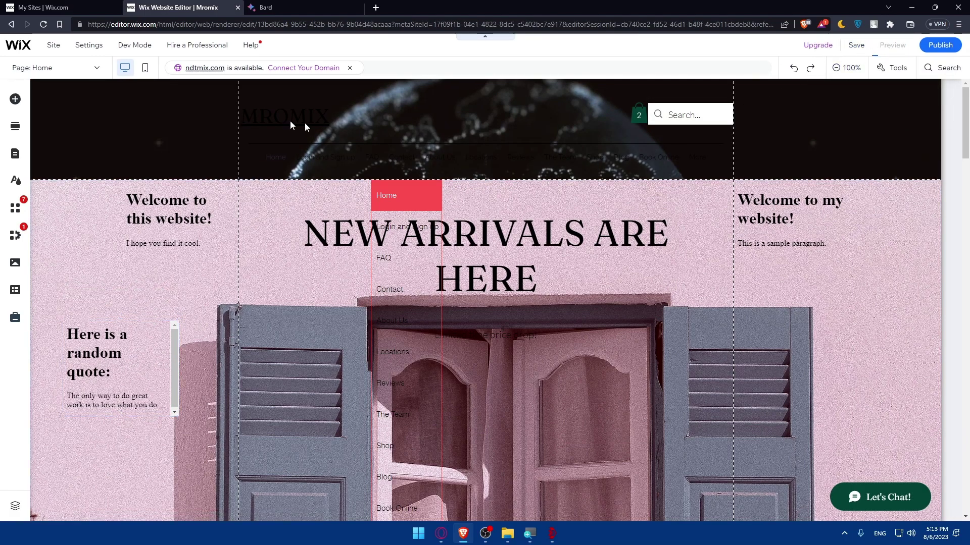
Inspect the embedded random quote text in the desktop preview of the home page
mouse_move(251, 45)
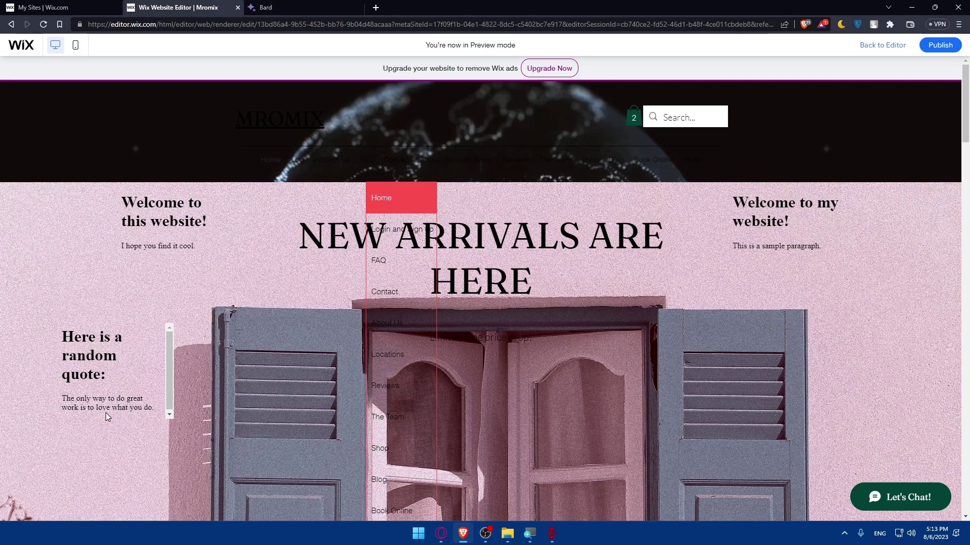
triple_click(127, 402)
click(140, 372)
Switch to Bard, delete the HTML code chat, and close Bard to return to the Wix preview
click(310, 4)
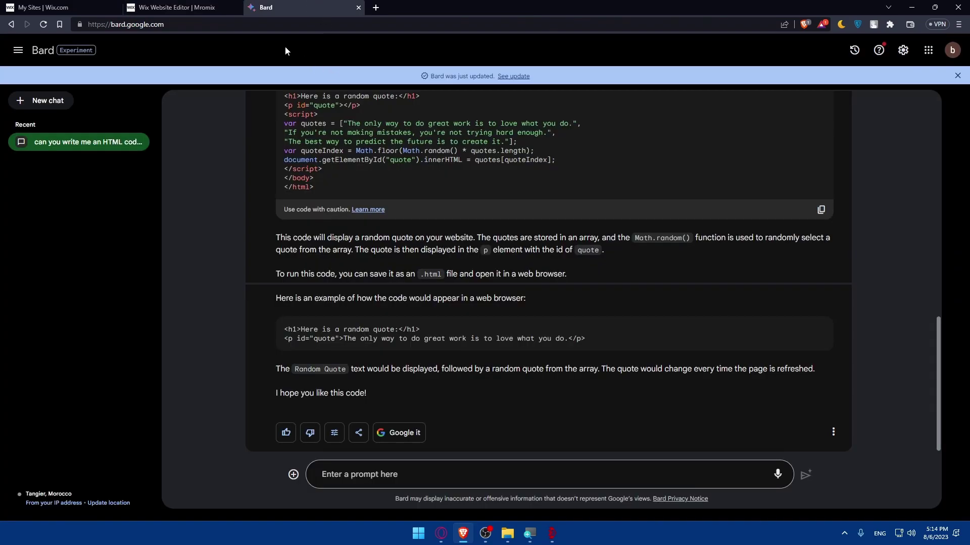
click(136, 142)
click(167, 186)
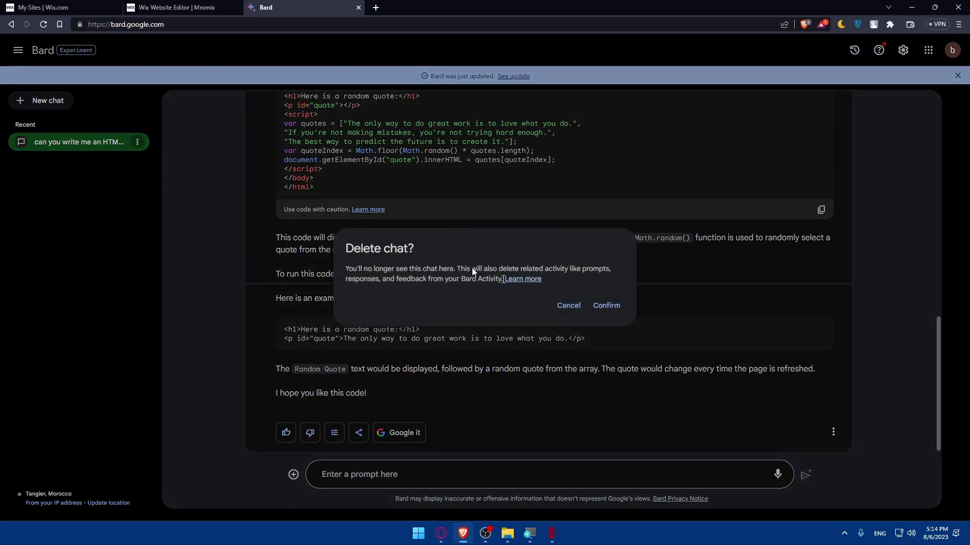
click(615, 306)
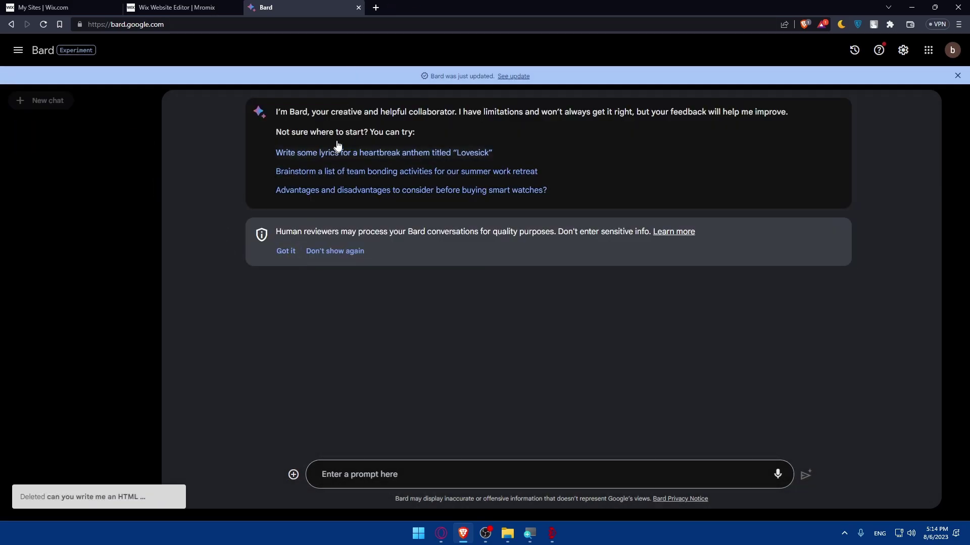
click(356, 8)
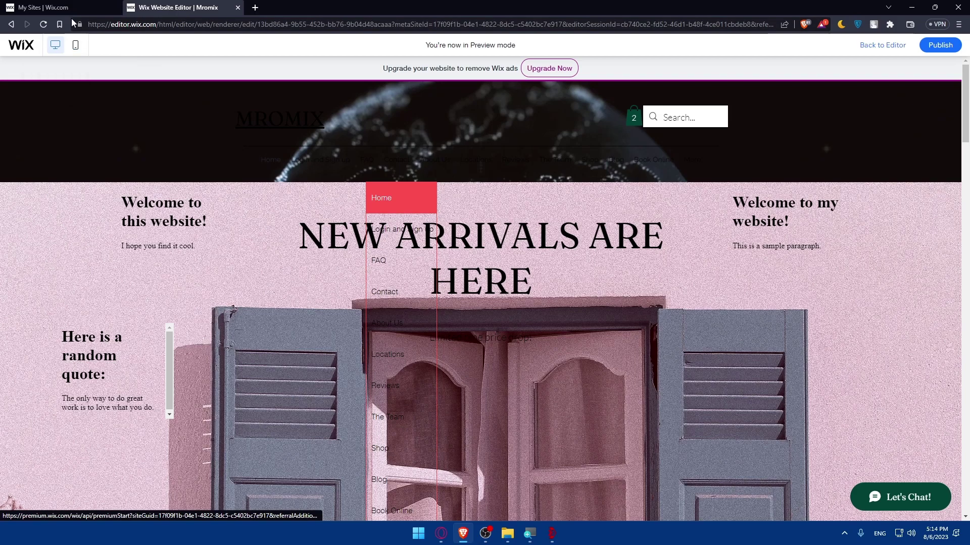
Preview the home page in the mobile layout and examine how the embedded welcome and random quote sections fit down the page
click(75, 45)
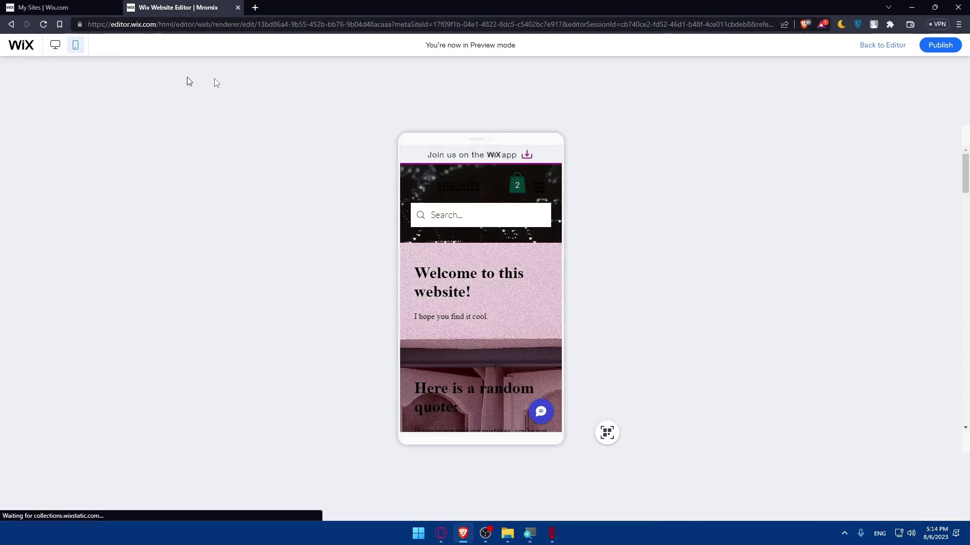
scroll(505, 273, down, 2)
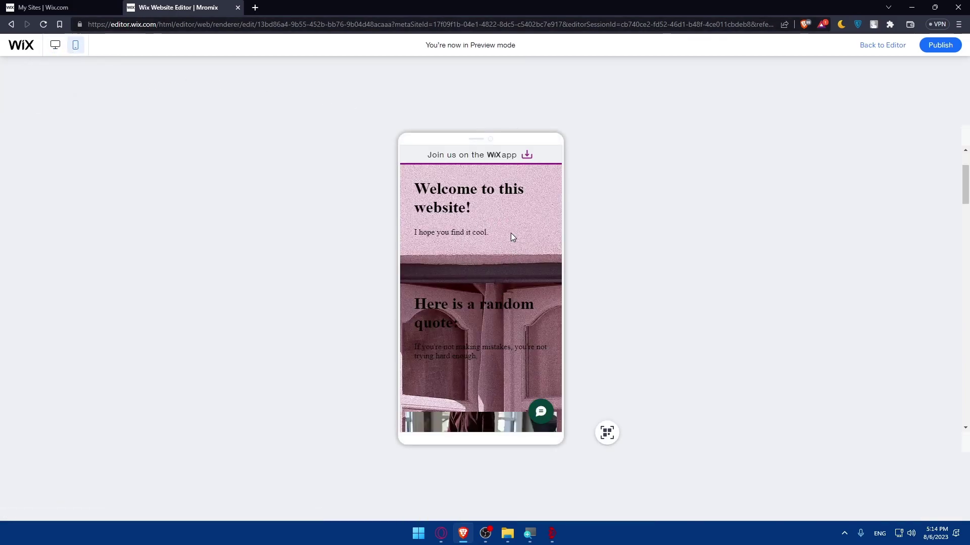
scroll(510, 232, down, 3)
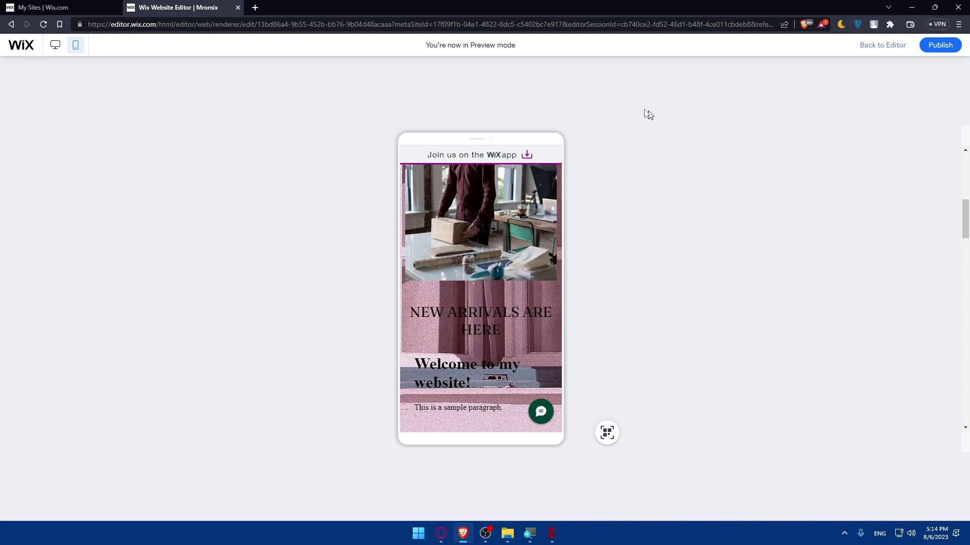
click(883, 45)
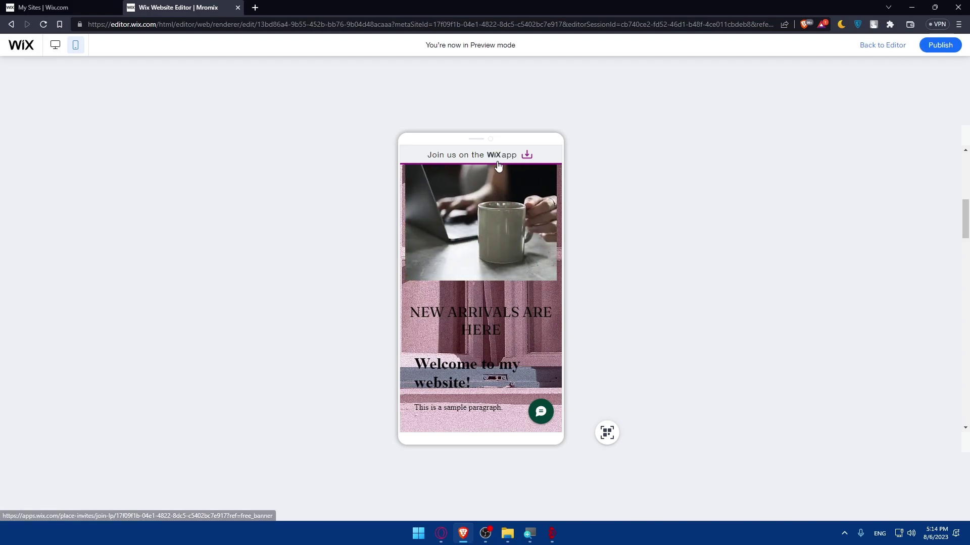